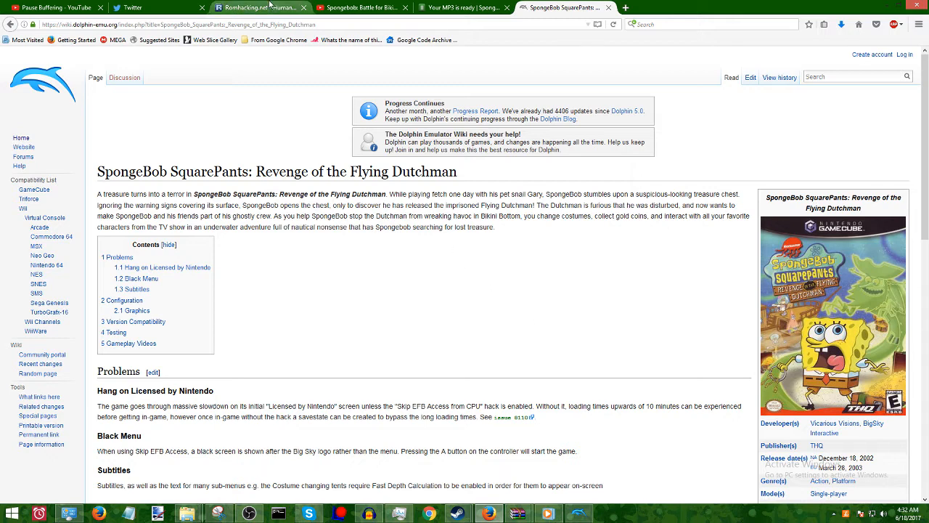
Return to the GCRebuilder utility page on ROMhacking.net and review its name, description and main features.
left_click(270, 7)
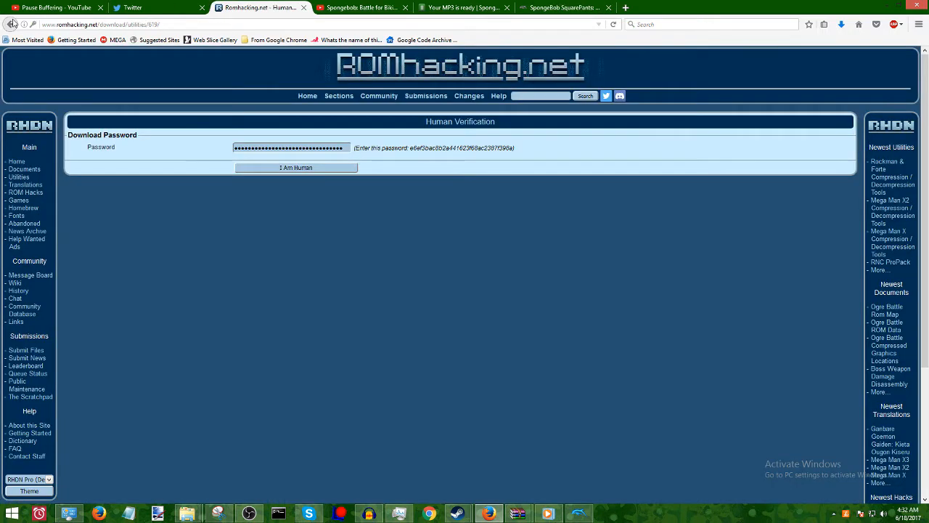
left_click(10, 25)
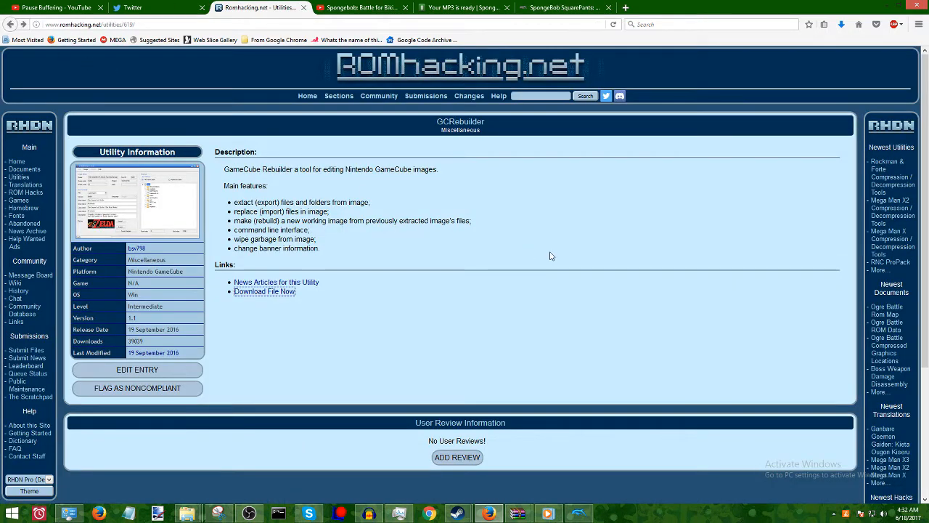
left_click_drag(434, 125, 493, 125)
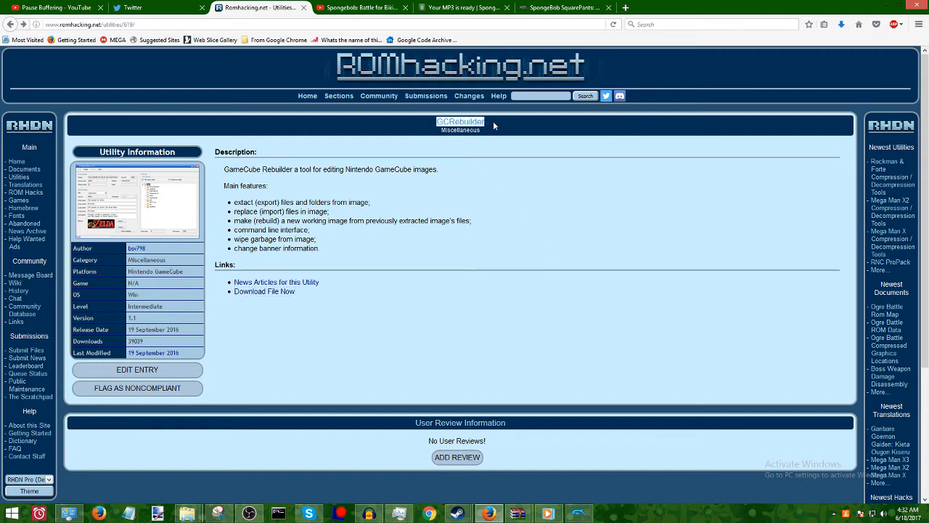
left_click(536, 209)
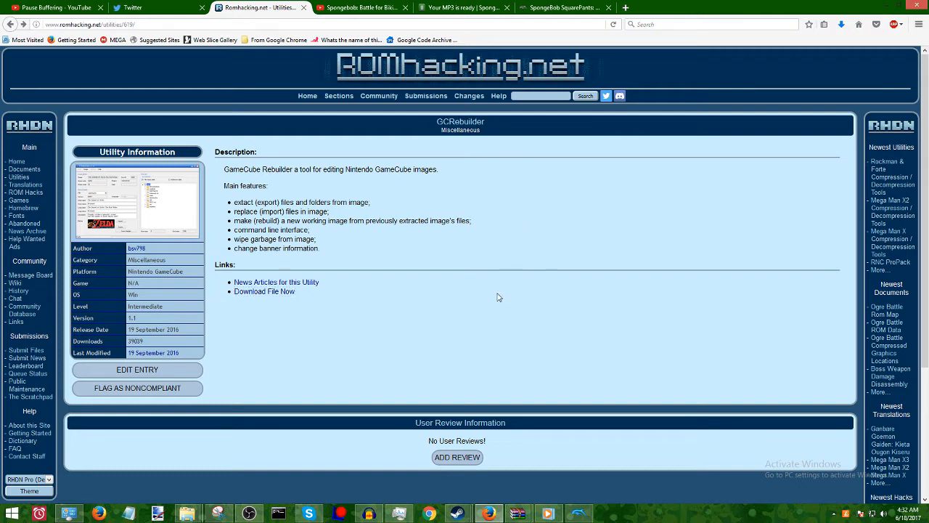
left_click_drag(219, 169, 462, 167)
left_click(546, 222)
left_click_drag(226, 203, 410, 252)
left_click(579, 344)
Switch to Dolphin to look over the game list, and return to the Firefox window.
left_click(578, 513)
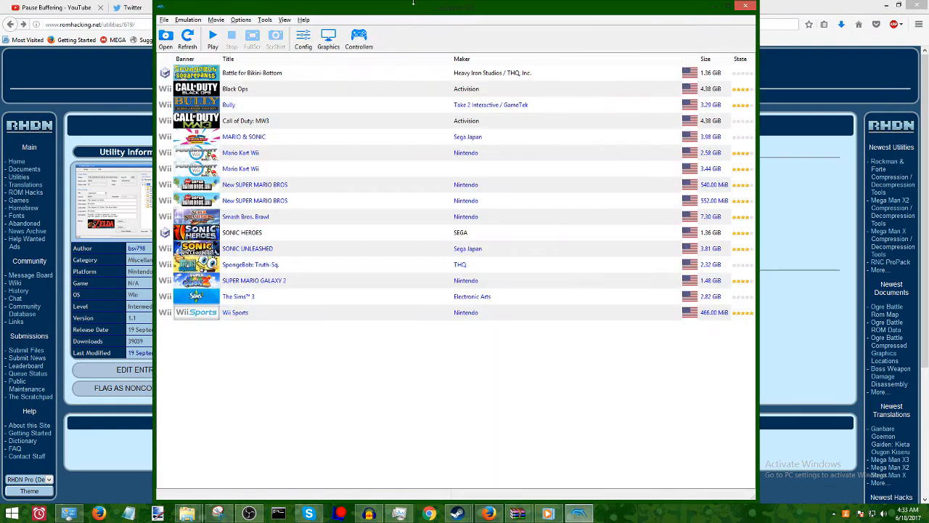
mouse_move(410, 12)
left_mouse_down()
mouse_move(354, 32)
mouse_move(394, 10)
left_mouse_up()
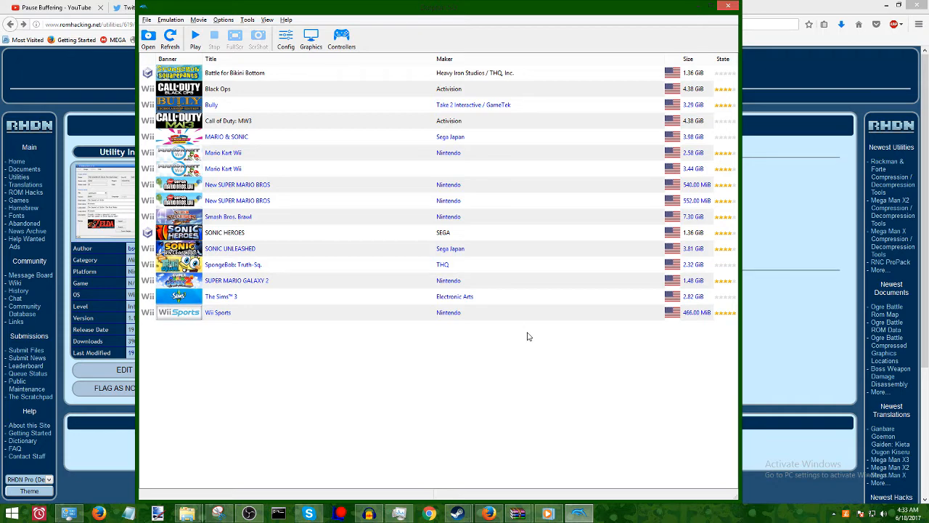
left_click(793, 226)
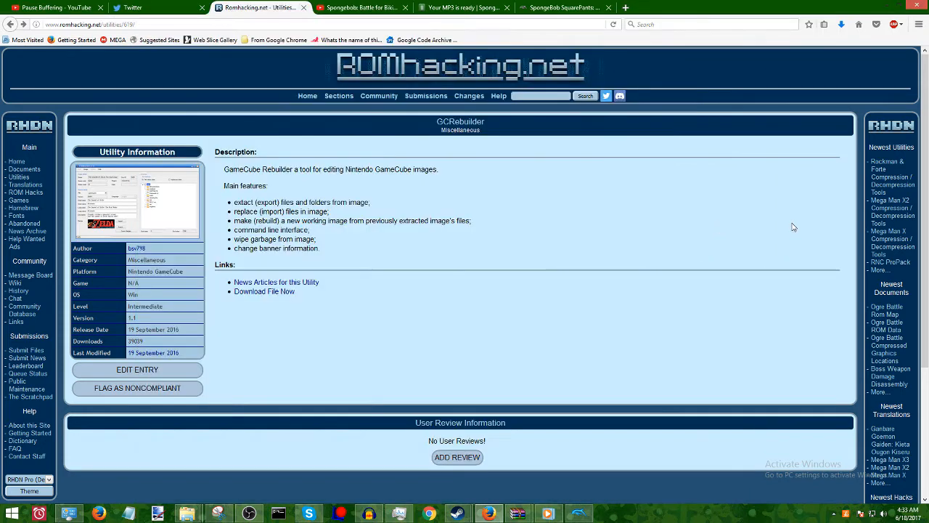
Play the beginning of the Battle for Bikini Bottom music video on YouTube and pause it.
left_click(370, 9)
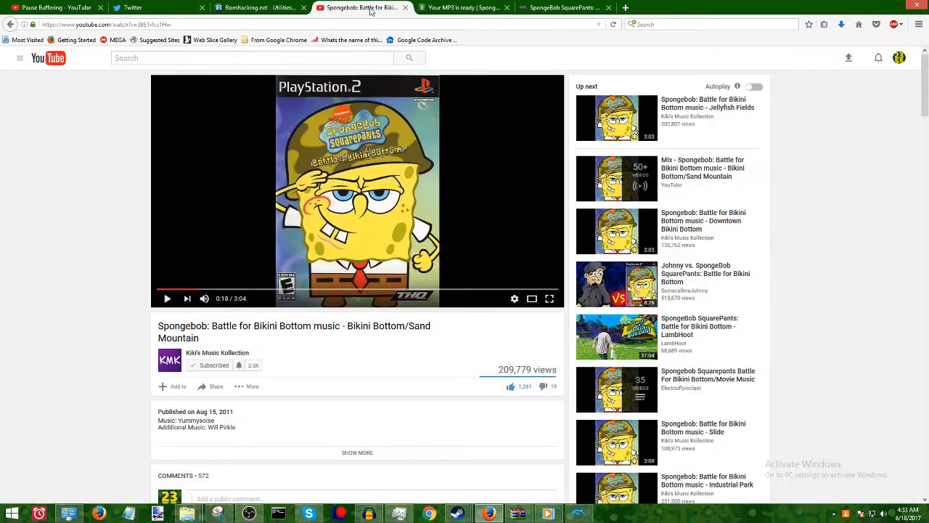
left_click_drag(187, 290, 106, 297)
left_click(166, 299)
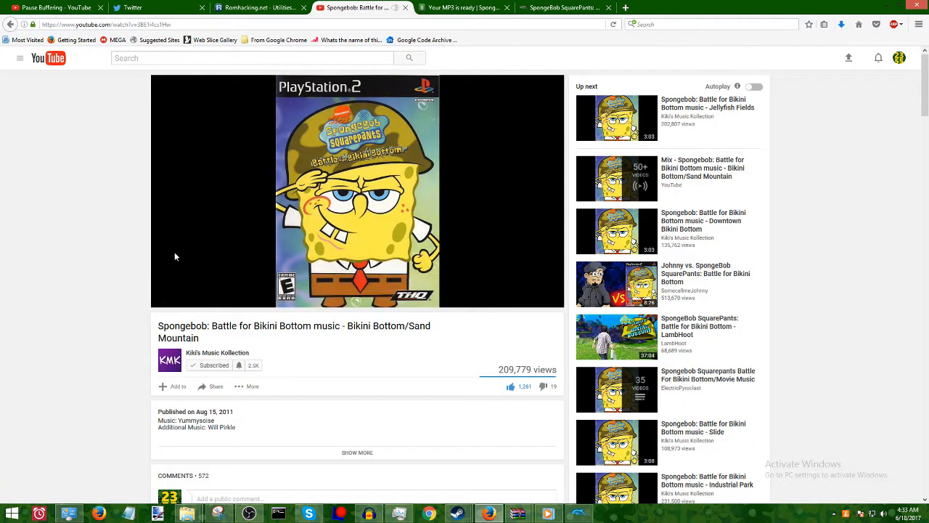
left_click(167, 298)
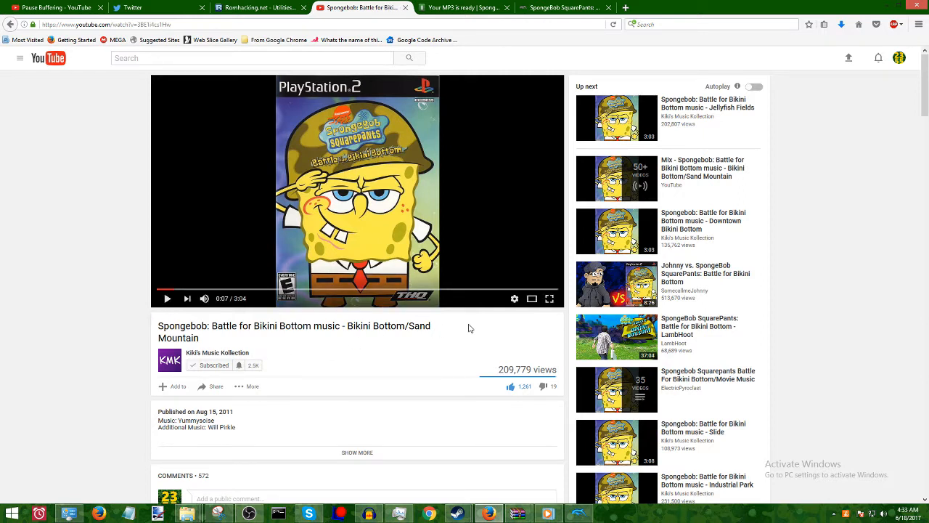
Copy the YouTube video's link and save its Bikini Bottom/Sand Mountain MP3 from the YouTubeInMP3.com page.
left_click(116, 25)
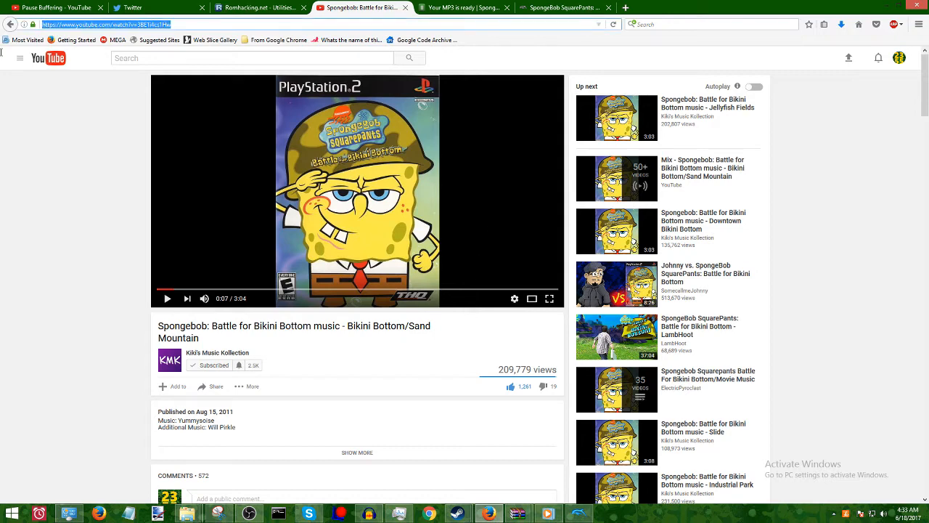
right_click(119, 26)
left_click(151, 61)
left_click(446, 7)
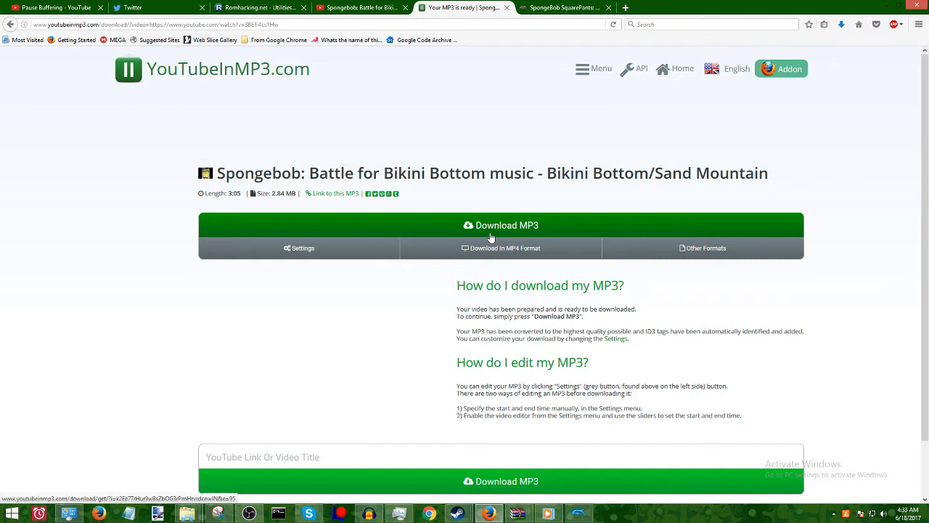
left_click(522, 226)
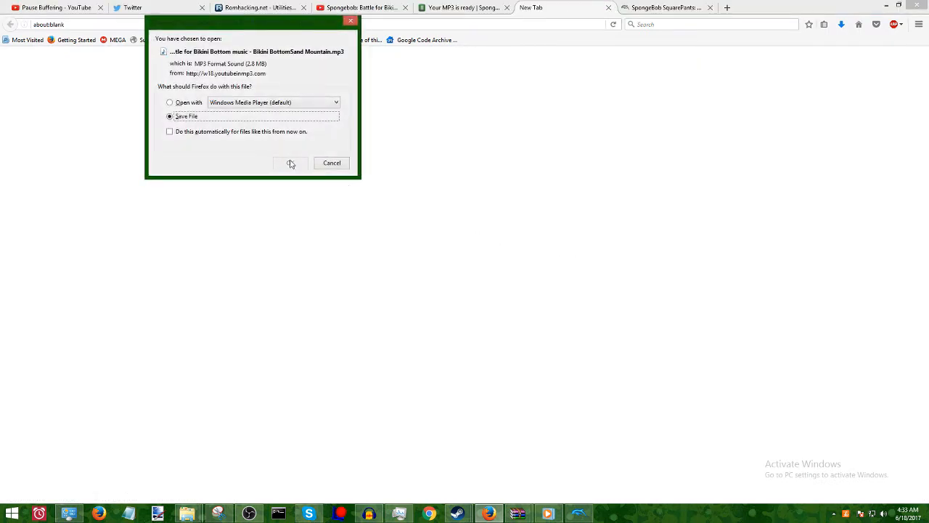
left_click(290, 161)
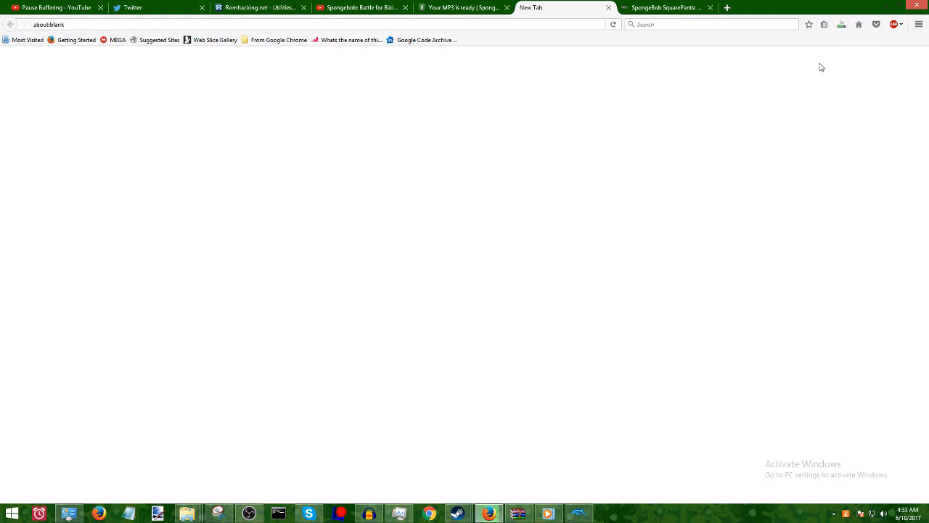
Launch gcr.exe from the gcr_1_1 folder in Downloads and move its window towards the middle of the screen.
left_click(842, 28)
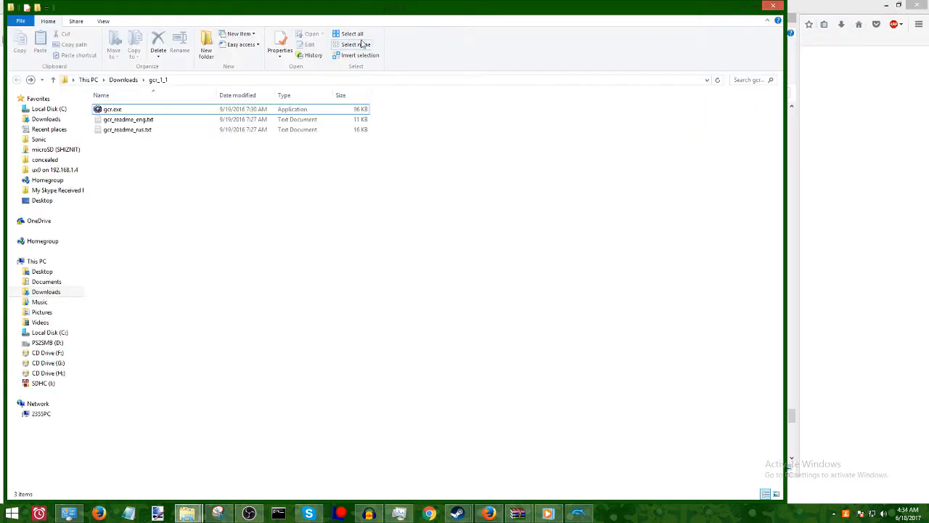
left_click_drag(349, 11, 443, 10)
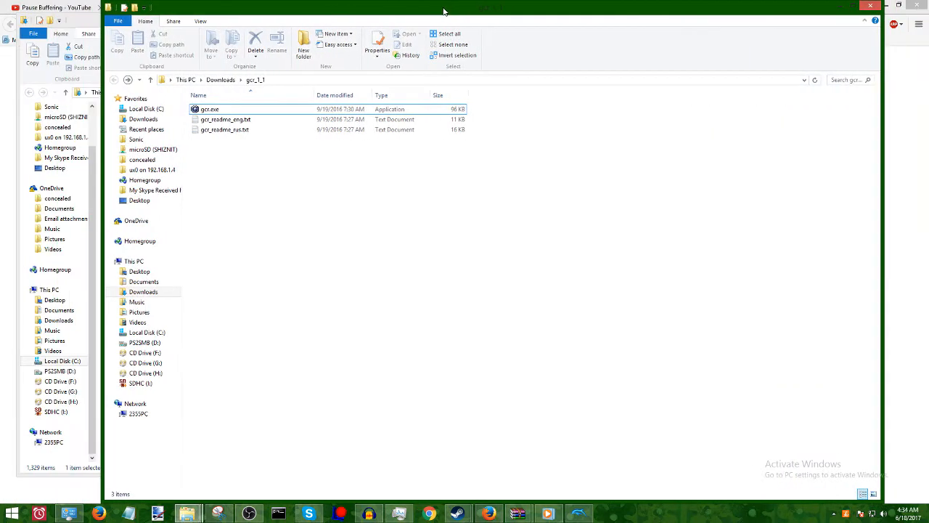
left_click(342, 110)
left_click(339, 114)
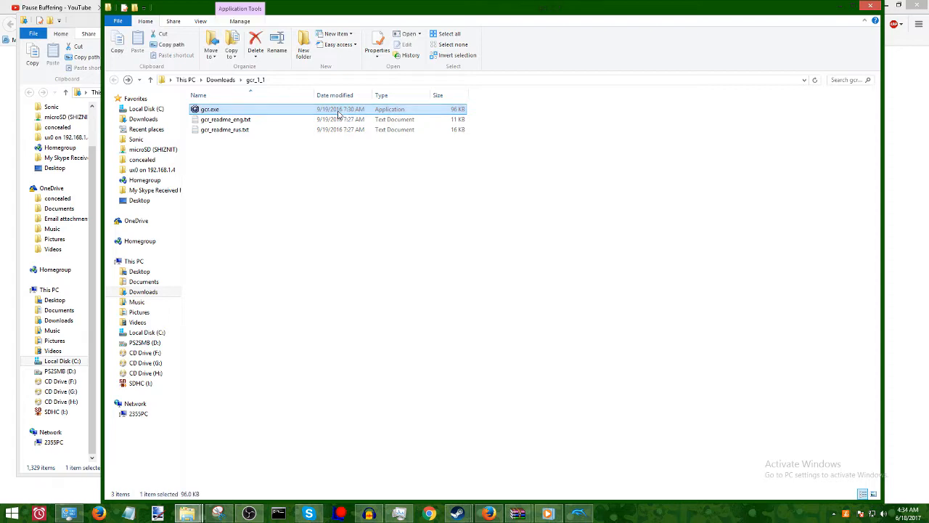
double_click(338, 112)
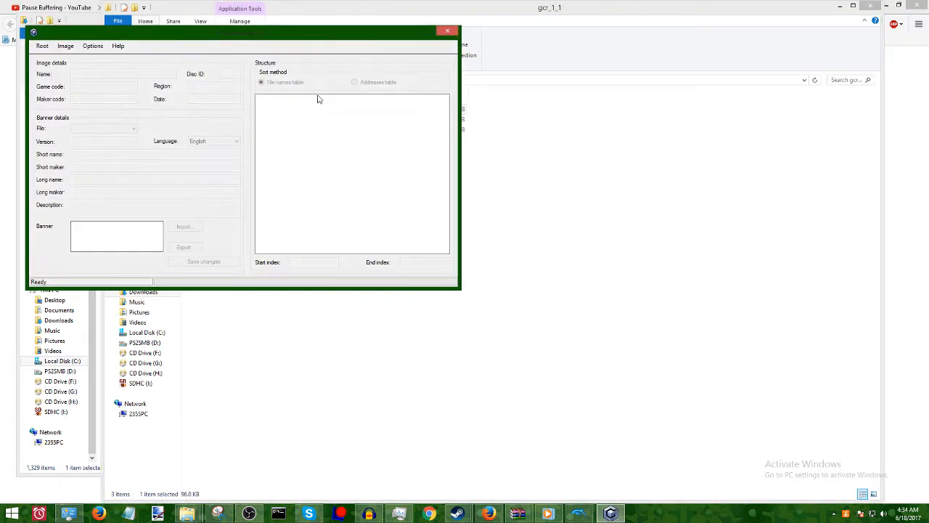
left_click_drag(293, 34, 496, 94)
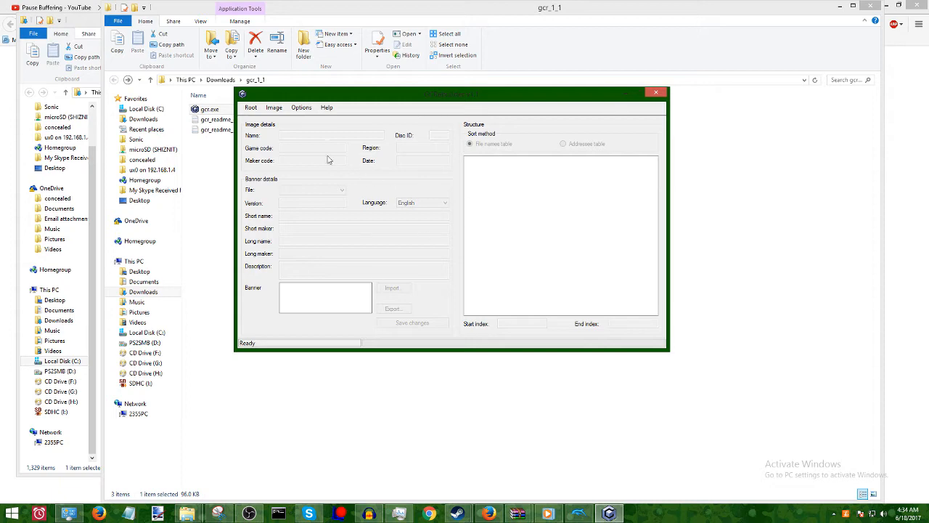
Open the image Example.iso from the nickelodeon_spongebob_squarepants_-_revenge_of_the_flying_dutchman folder in GCRebuilder.
left_click(275, 108)
left_click(275, 121)
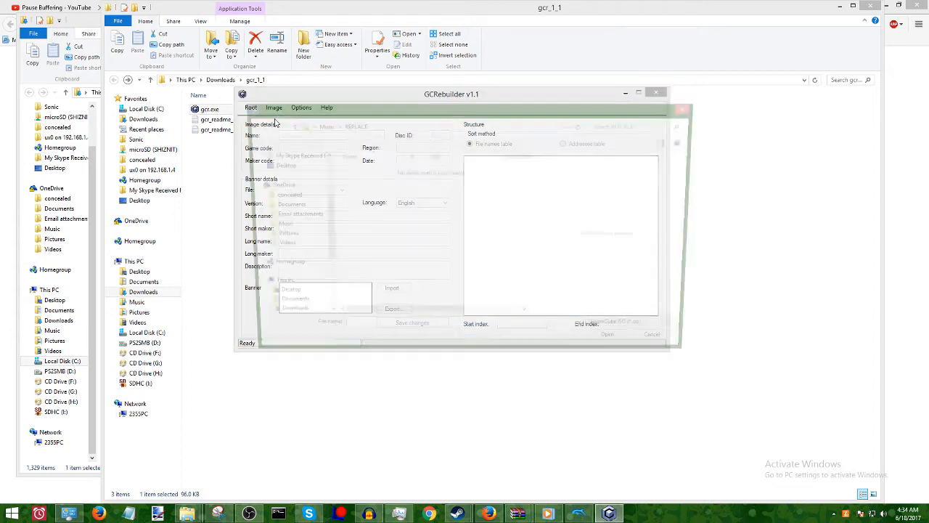
left_click(321, 124)
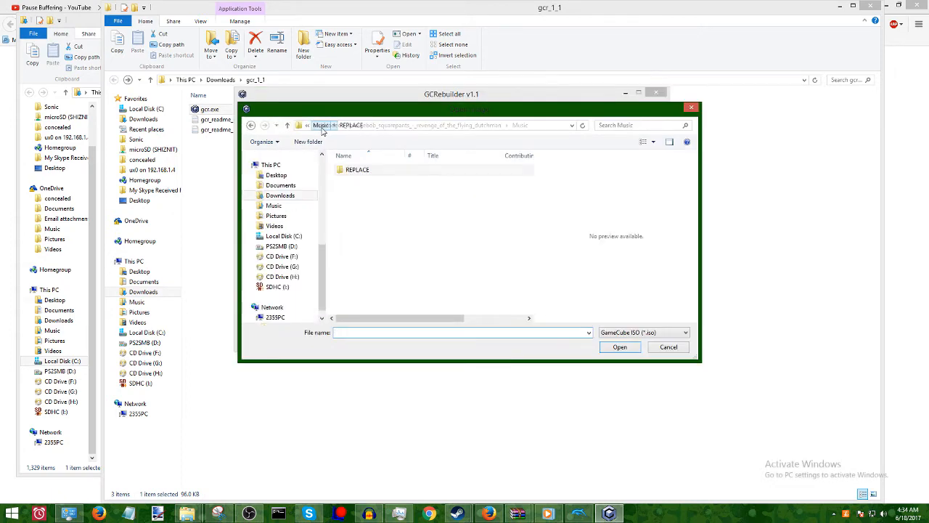
left_click(330, 125)
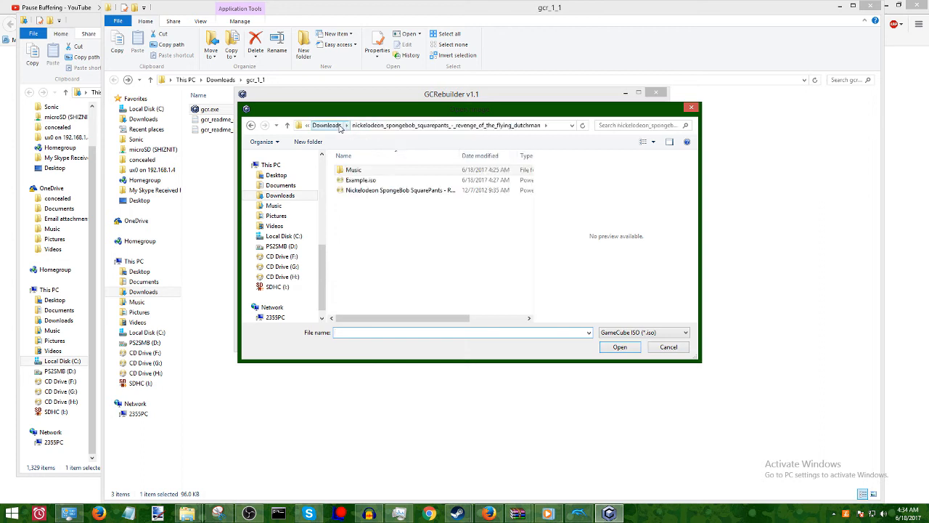
left_click(417, 190)
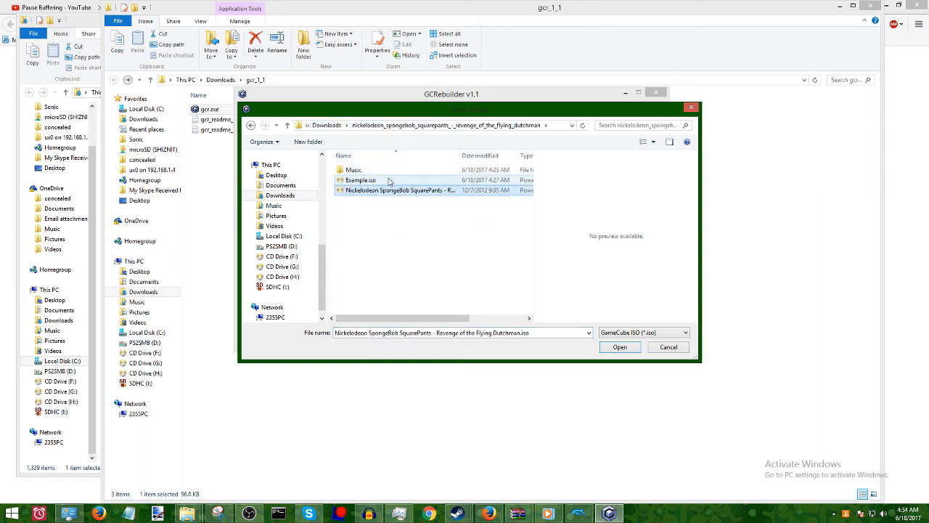
left_click(389, 180)
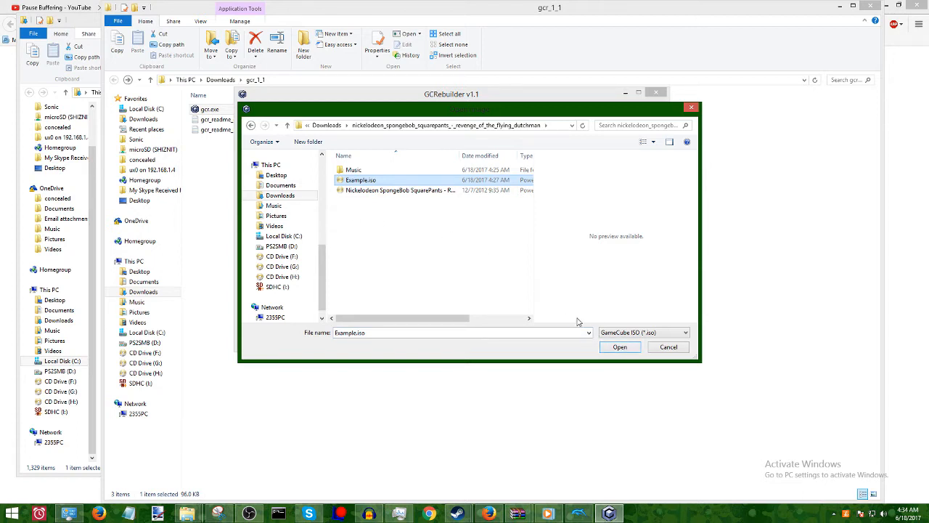
left_click(623, 349)
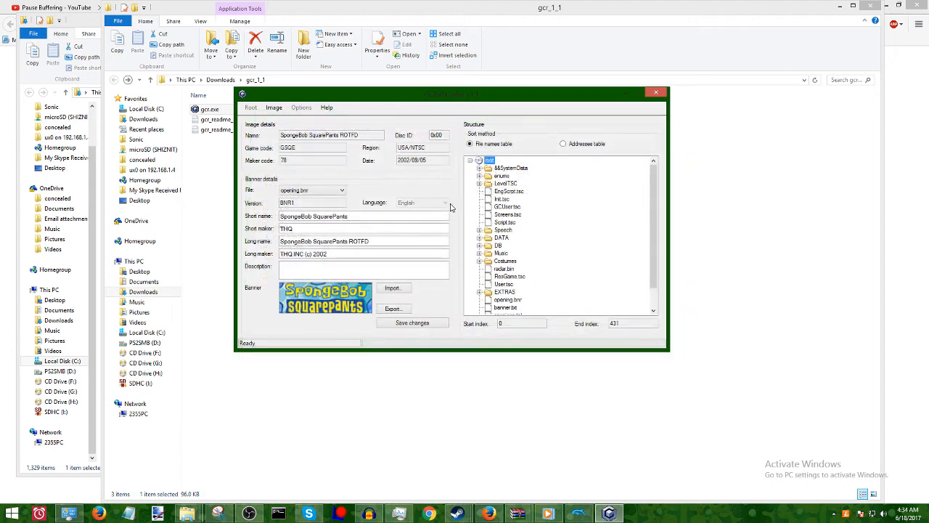
Expand the Music folder in the image's file structure to list its WAV tracks.
left_click_drag(652, 209, 655, 254)
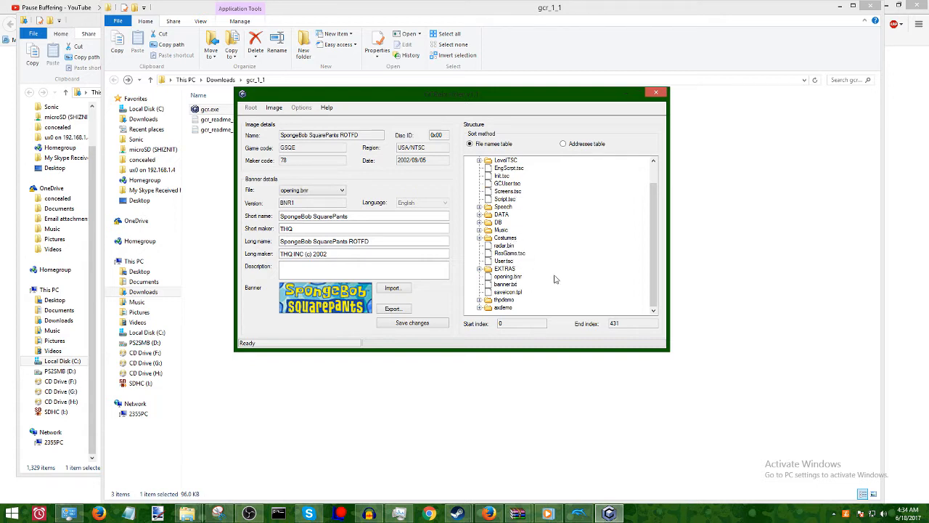
scroll(555, 279, "up", 1)
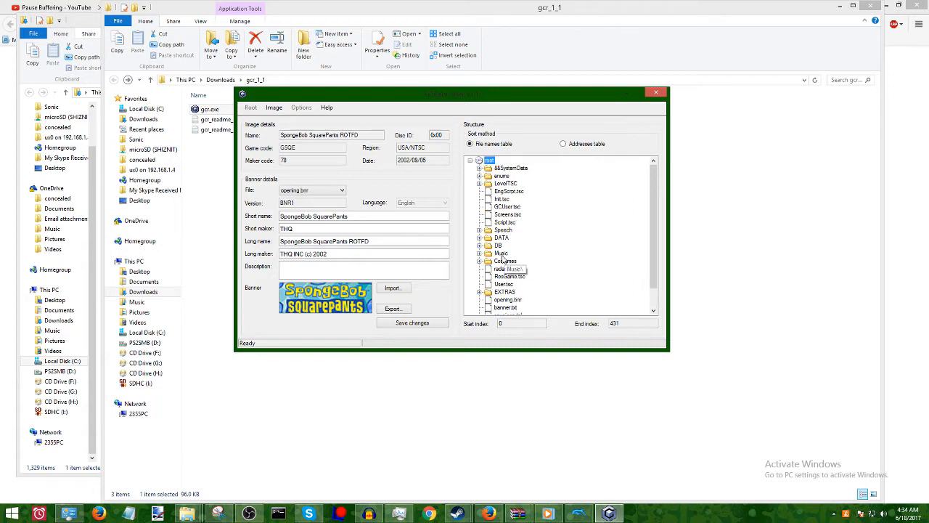
double_click(496, 253)
scroll(585, 252, "down", 1)
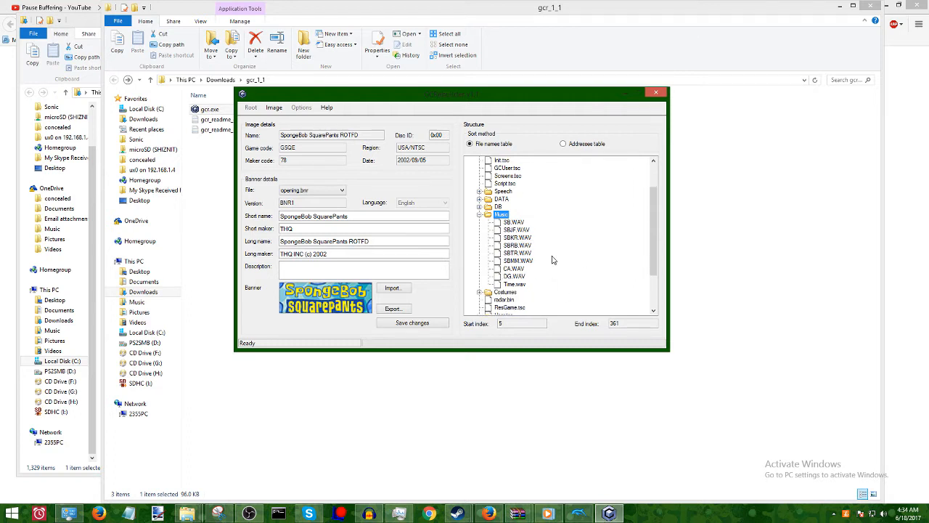
Go through the Music folder's tracks one by one, from SB.WAV to SBMM.WAV.
left_click(516, 223)
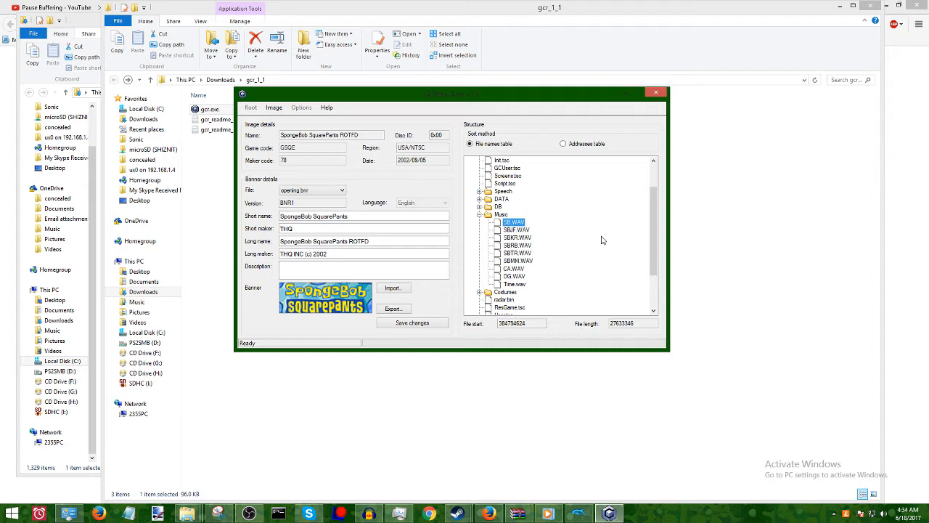
left_click(527, 231)
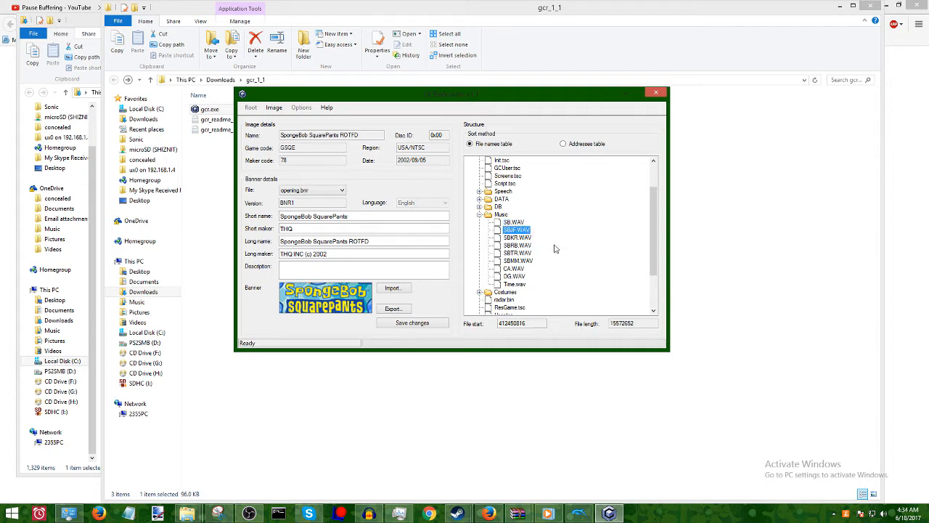
left_click(525, 239)
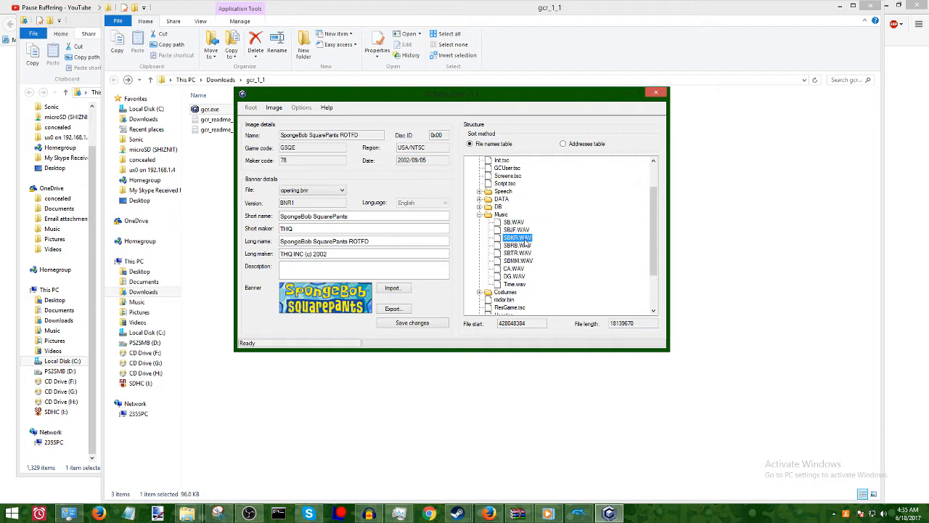
left_click(519, 247)
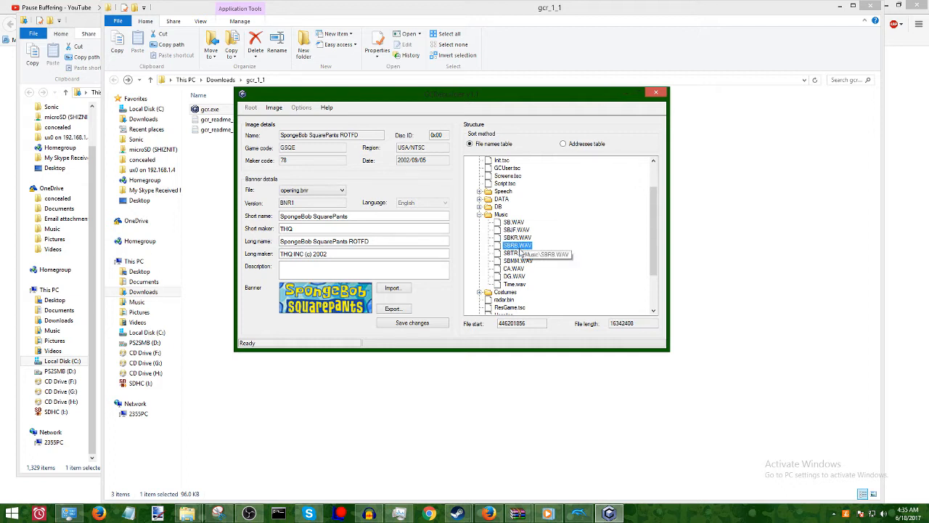
left_click(520, 253)
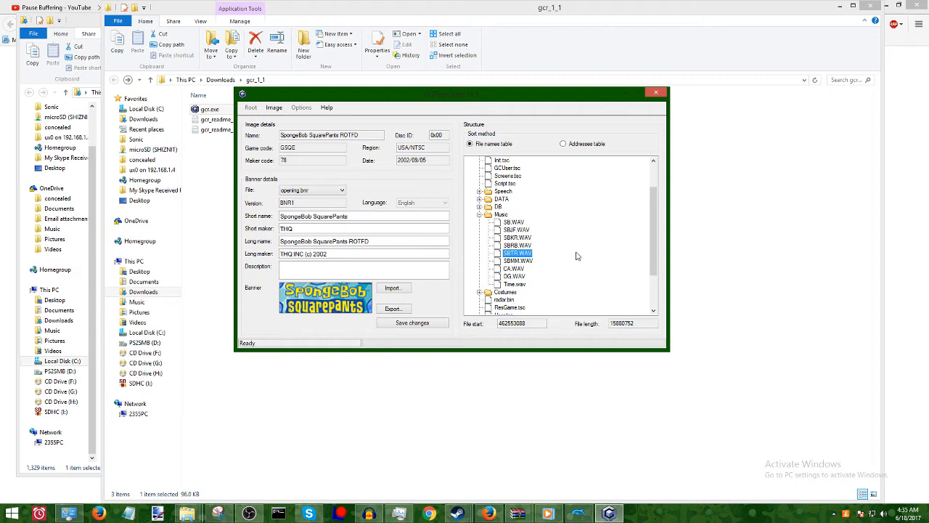
left_click(544, 263)
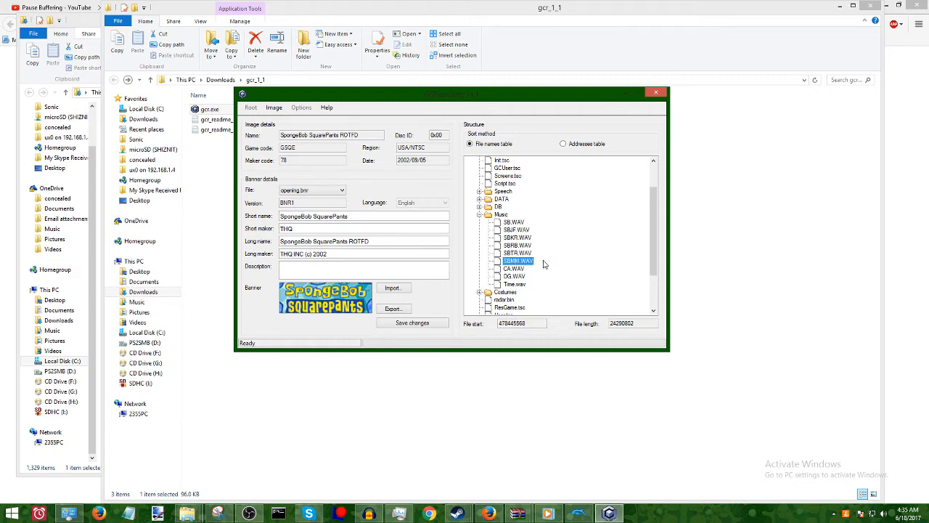
Export SB.WAV from the image's Music folder into the nickelodeon_spongebob_squarepants_-_revenge_of_the_flying_dutchman folder, keeping its file name.
left_click(535, 217)
right_click(518, 222)
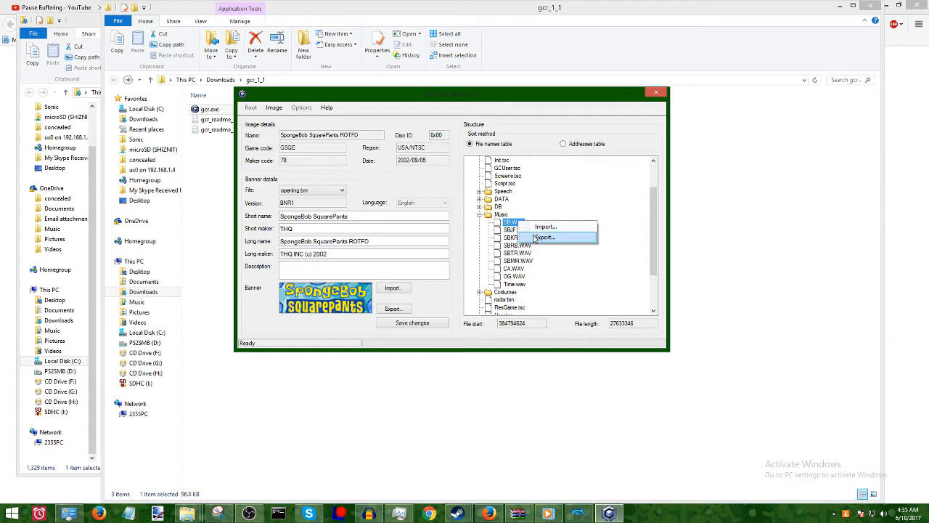
left_click(536, 237)
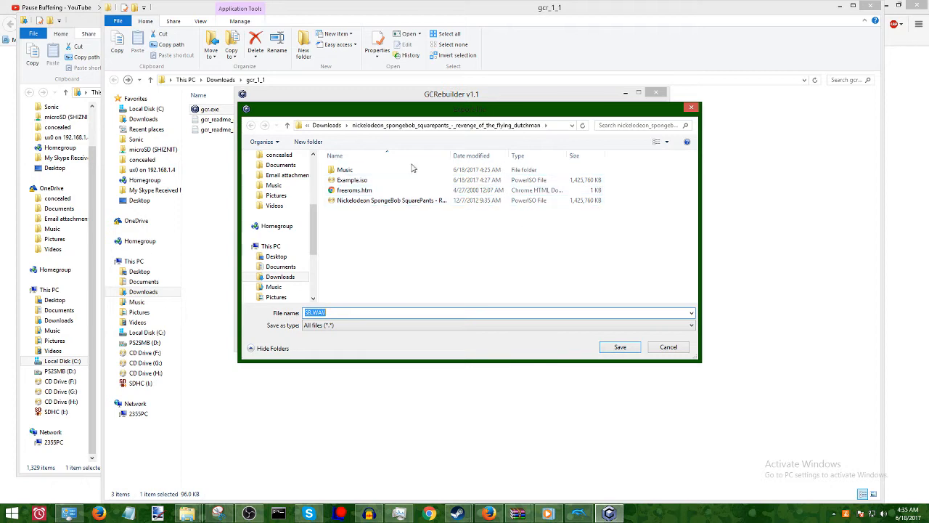
left_click(620, 347)
left_click(472, 293)
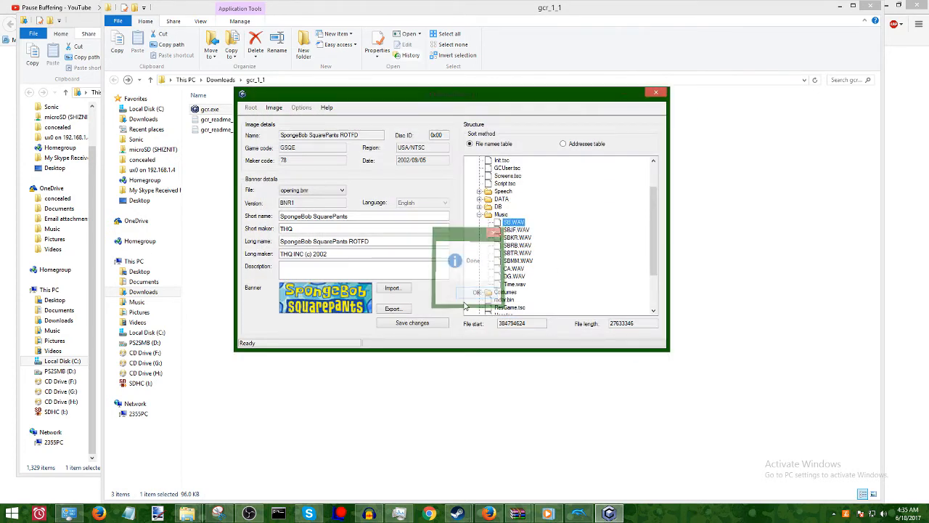
Switch to File Explorer, play the exported SB.WAV in the media player, and close the player.
left_click(451, 402)
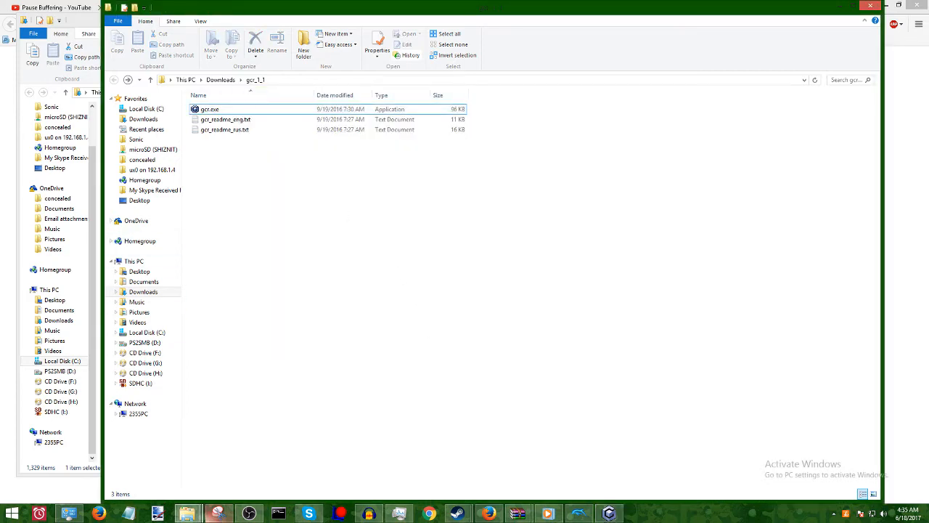
double_click(358, 152)
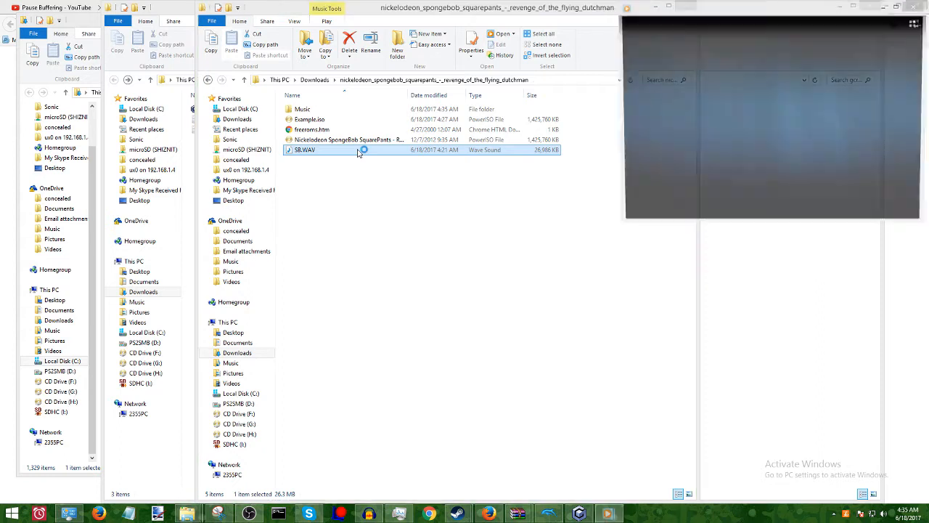
left_click_drag(856, 7, 450, 122)
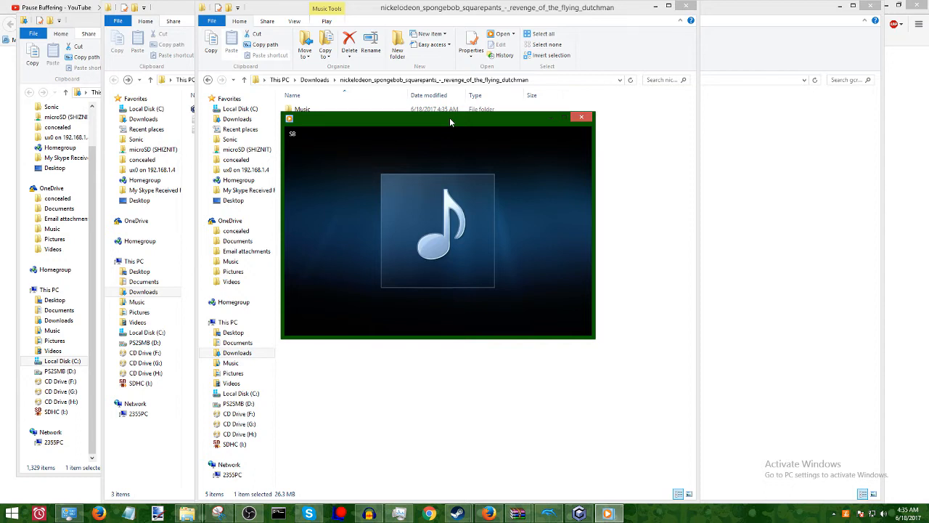
left_click(583, 118)
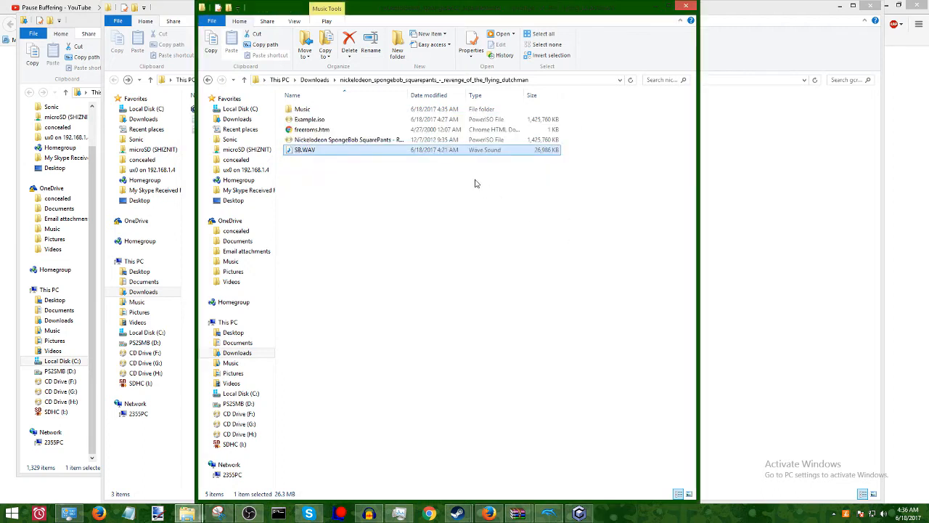
Open the exported SB.WAV in Audacity and briefly play its beginning.
right_click(393, 153)
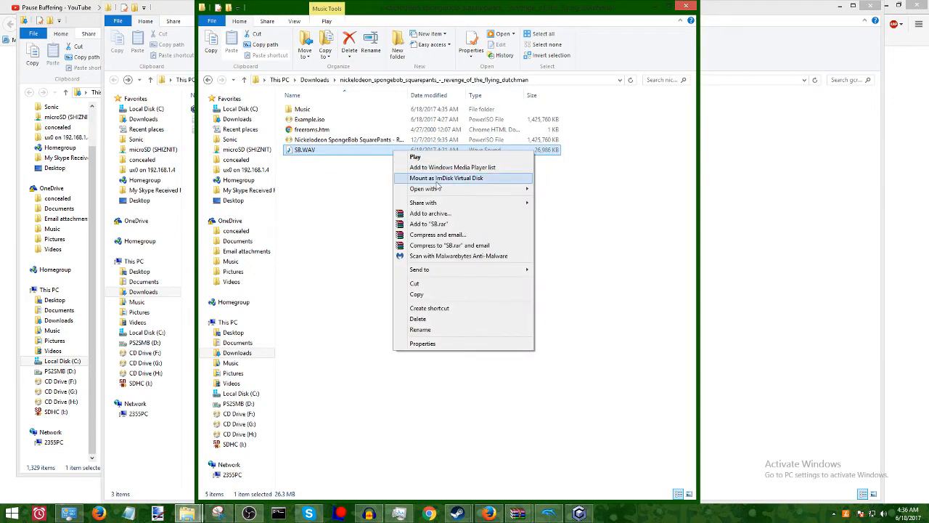
mouse_move(517, 190)
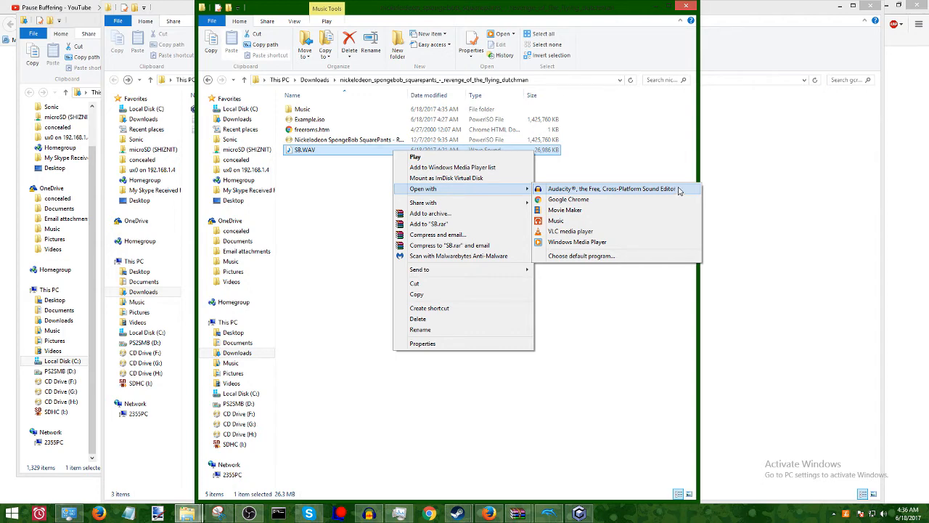
left_click(680, 190)
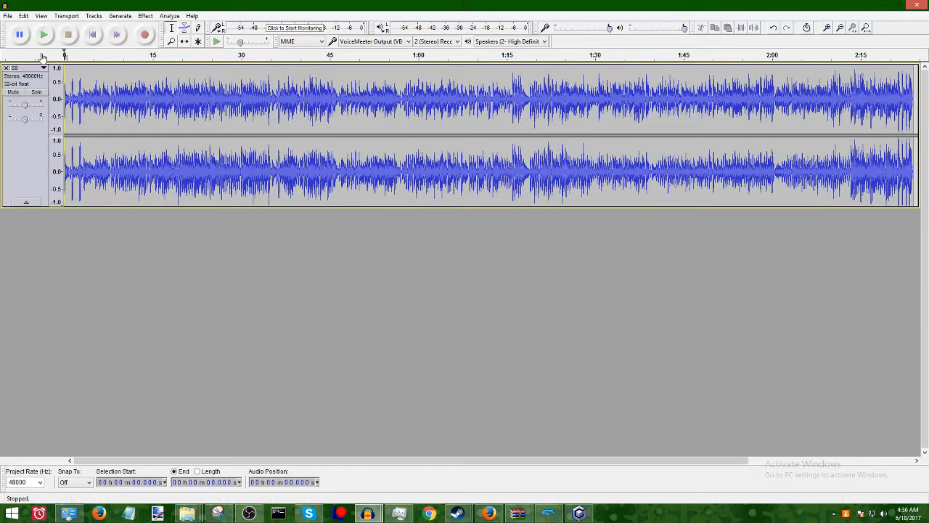
left_click(43, 34)
left_click(69, 35)
Import "Spongebob Battle for Bikini Bottom music - Bikini BottomSand Mountain.mp3" from the Downloads folder as a second track.
left_click(8, 16)
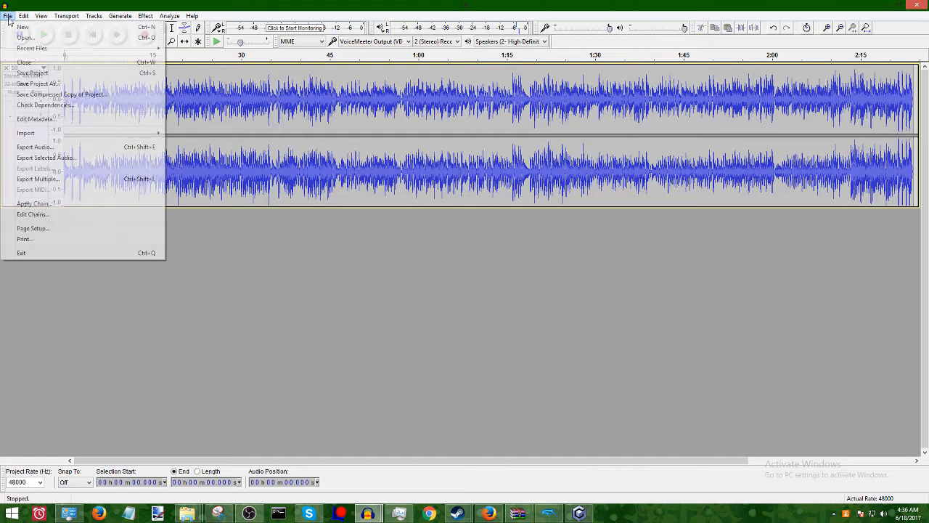
mouse_move(62, 133)
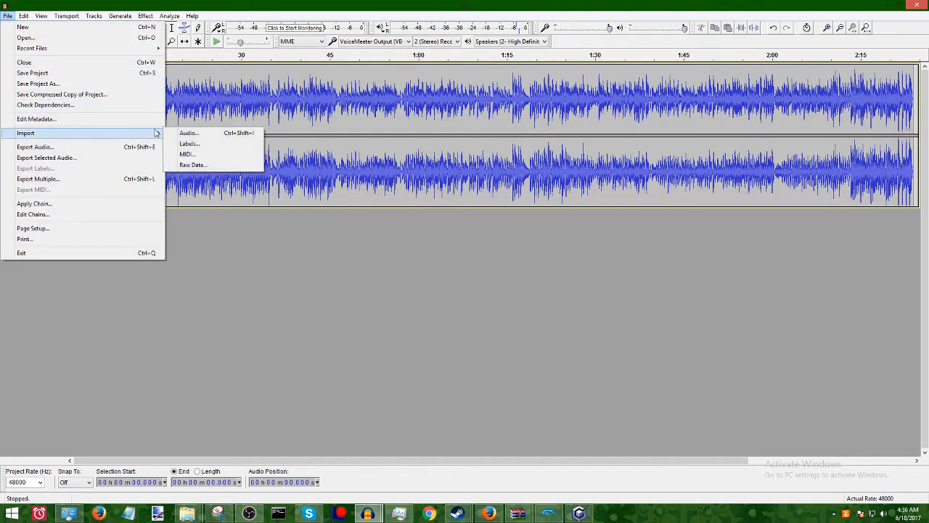
left_click(213, 135)
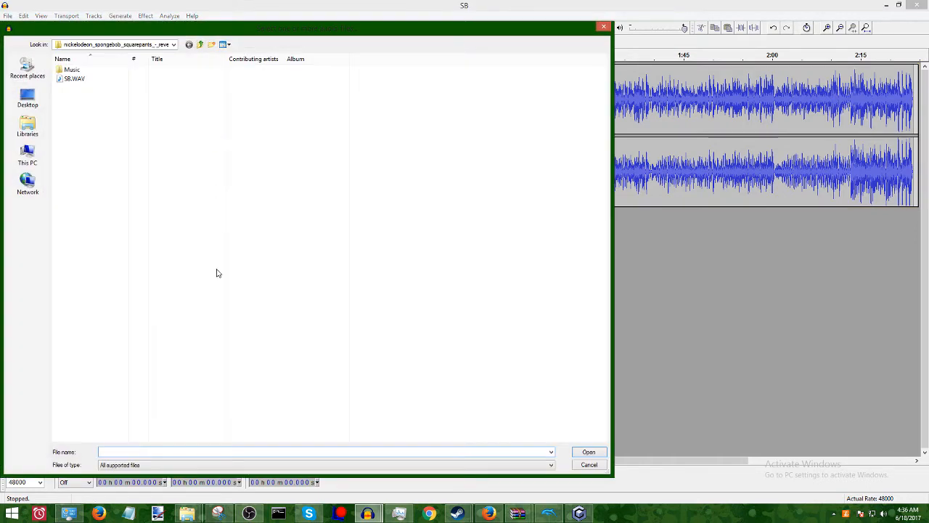
left_click(212, 462)
left_click(213, 462)
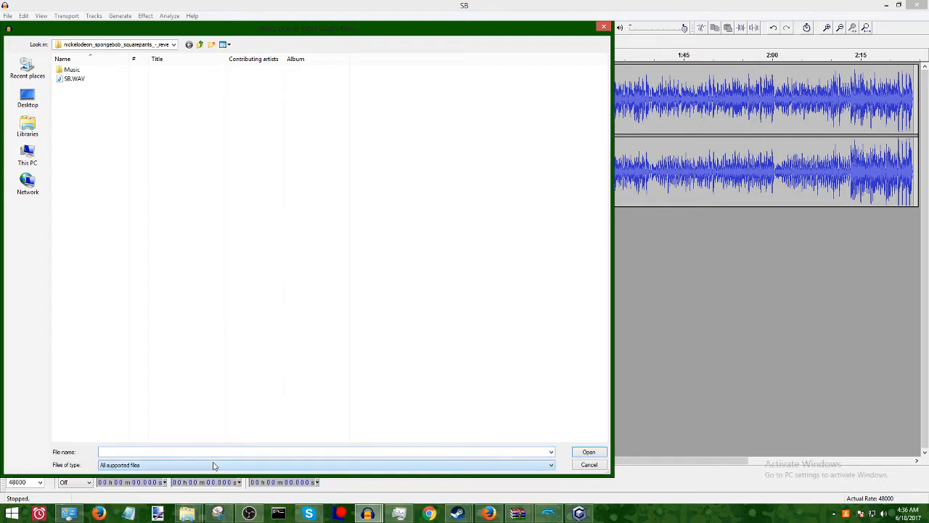
left_click(213, 462)
left_click(213, 462)
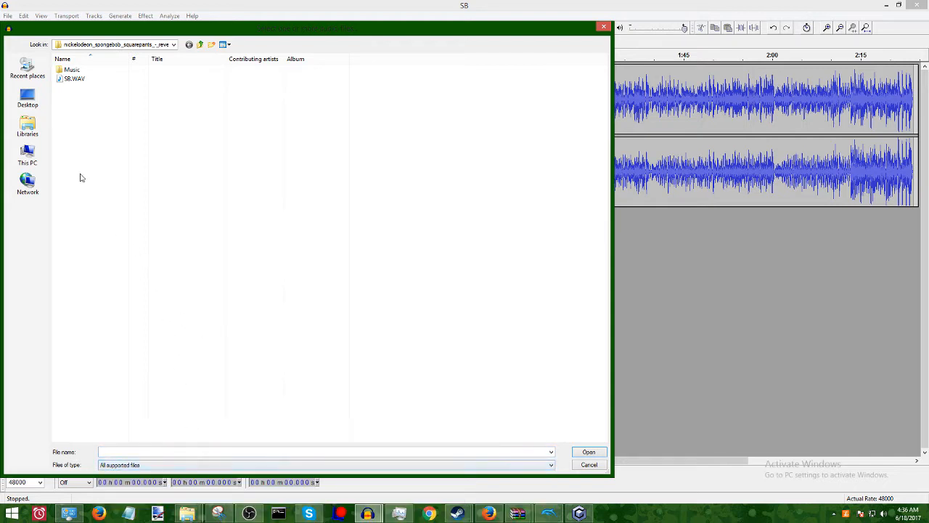
left_click(42, 133)
left_click(28, 156)
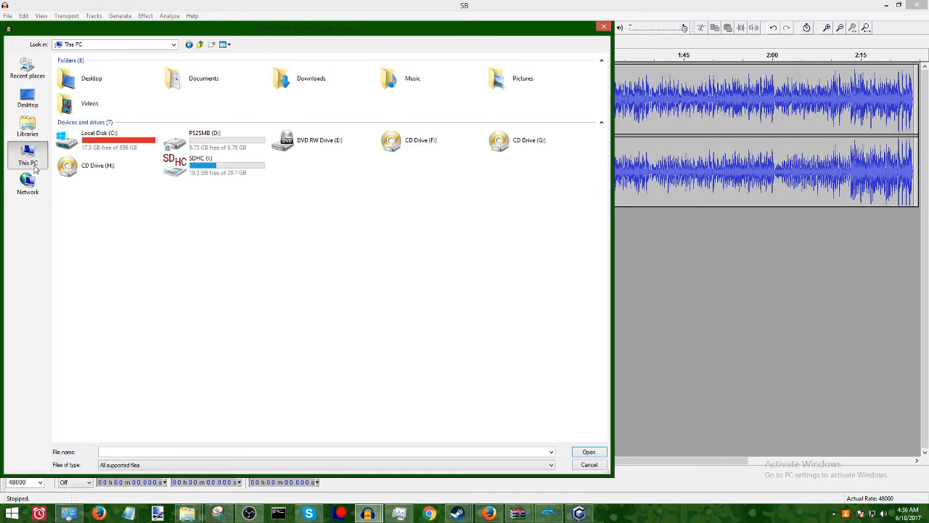
double_click(312, 79)
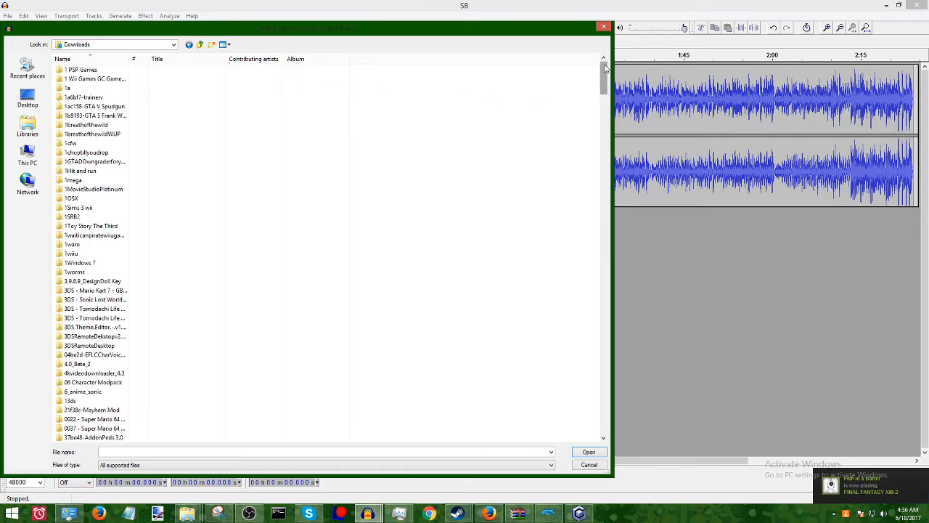
left_click_drag(604, 69, 612, 438)
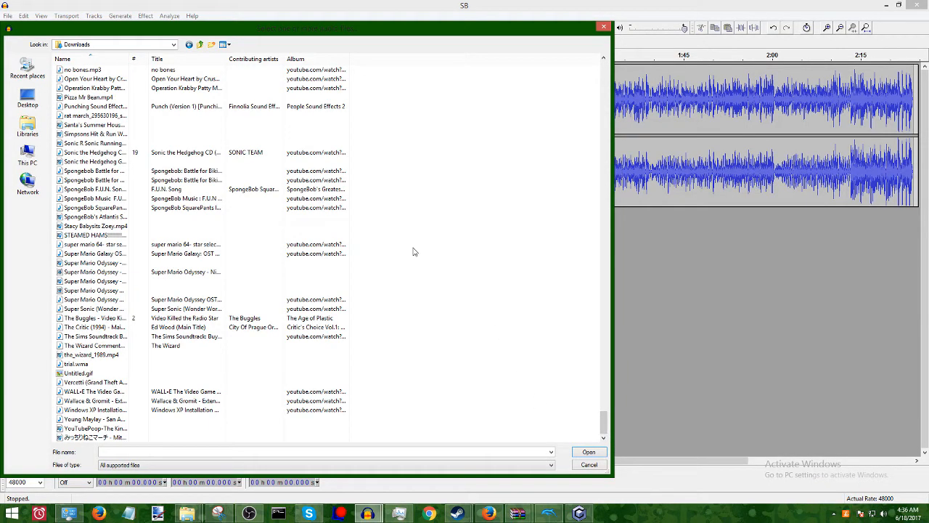
scroll(262, 251, "up", 4)
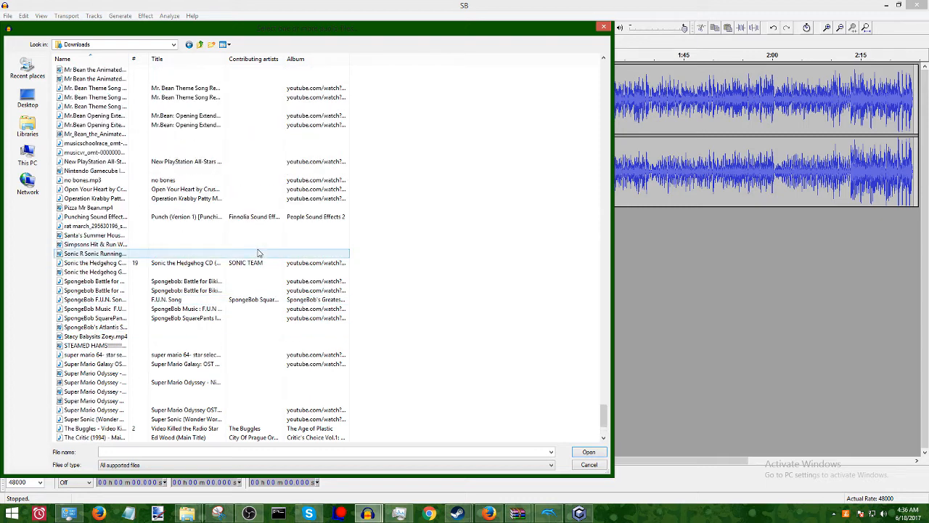
left_click(153, 291)
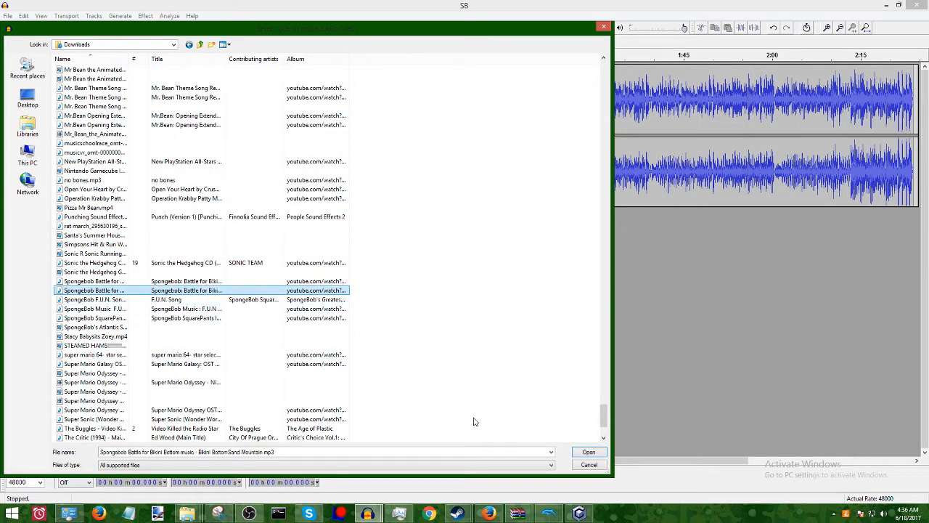
left_click(593, 453)
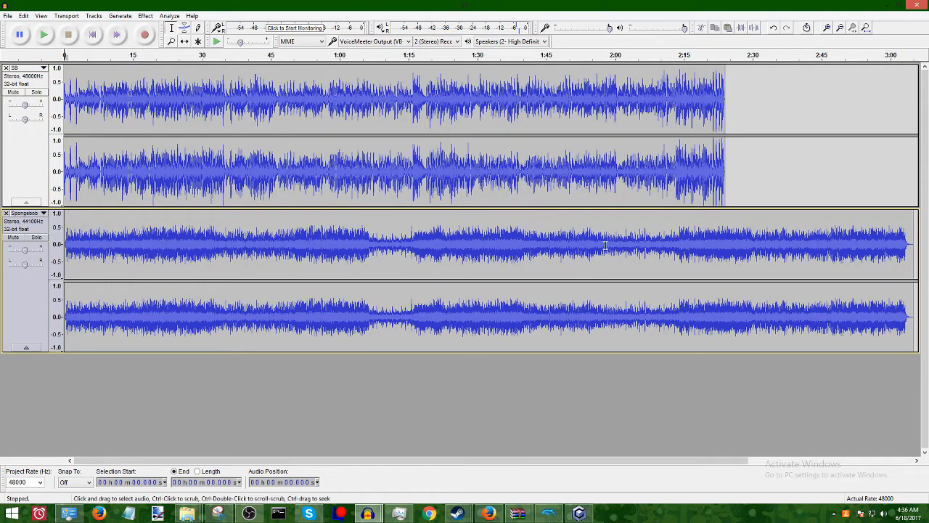
Delete the imported track's audio from about 2:23.9 to its end, matching the SB track's length, and play the start briefly.
left_click_drag(916, 242, 724, 243)
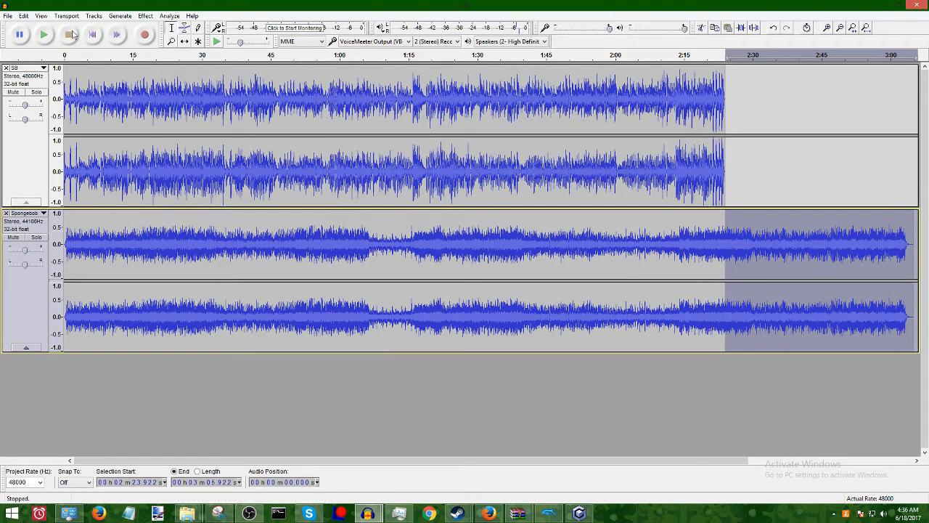
left_click(29, 15)
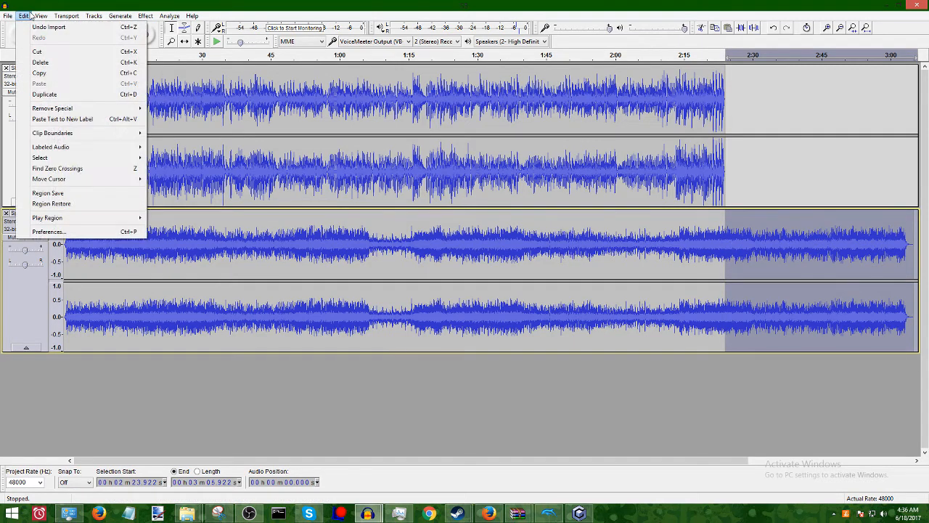
left_click(54, 65)
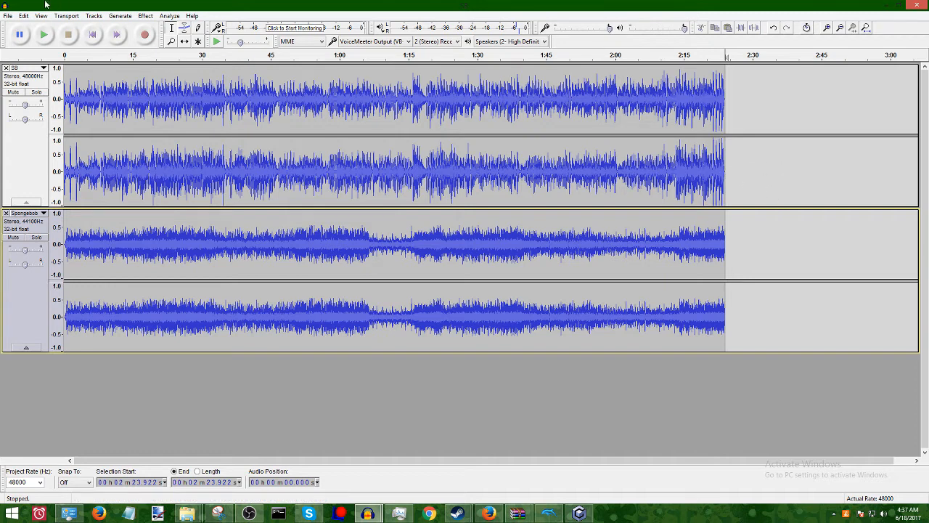
left_click(40, 41)
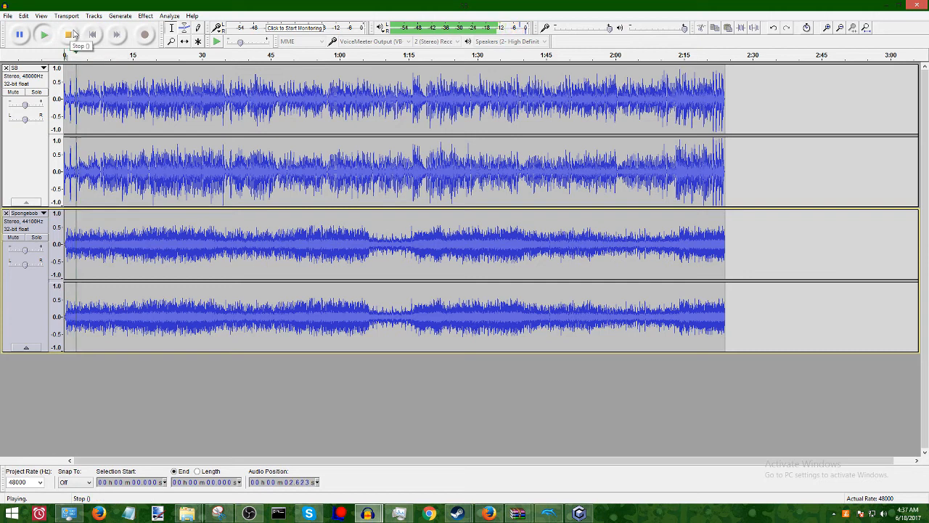
left_click(68, 35)
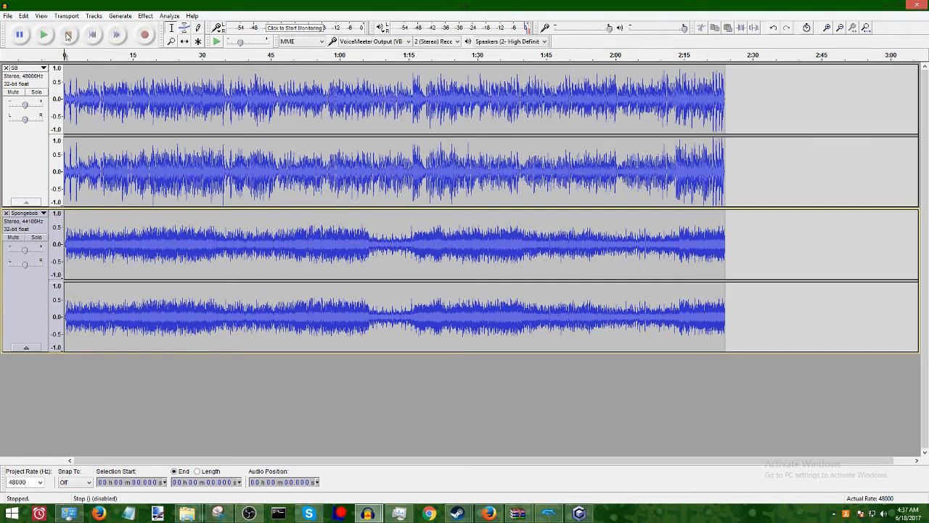
Select the entire SB track and silence it with the Amplify effect set to -49.0 dB.
left_click_drag(767, 121, 456, 114)
left_click_drag(527, 114, 64, 116)
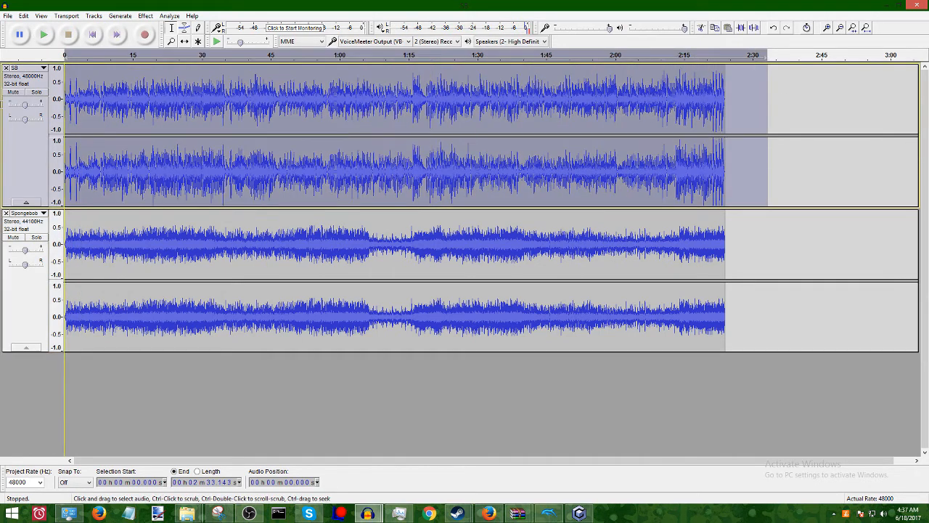
left_click(146, 16)
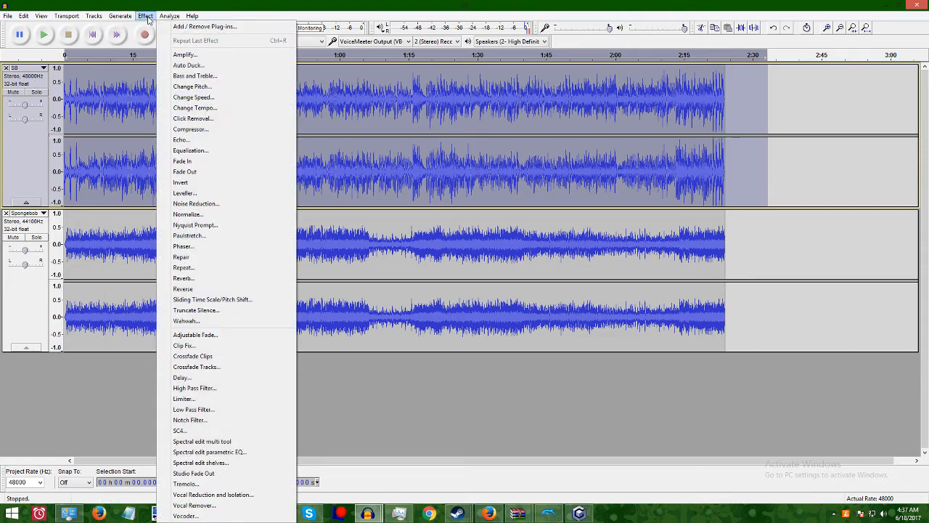
left_click(182, 55)
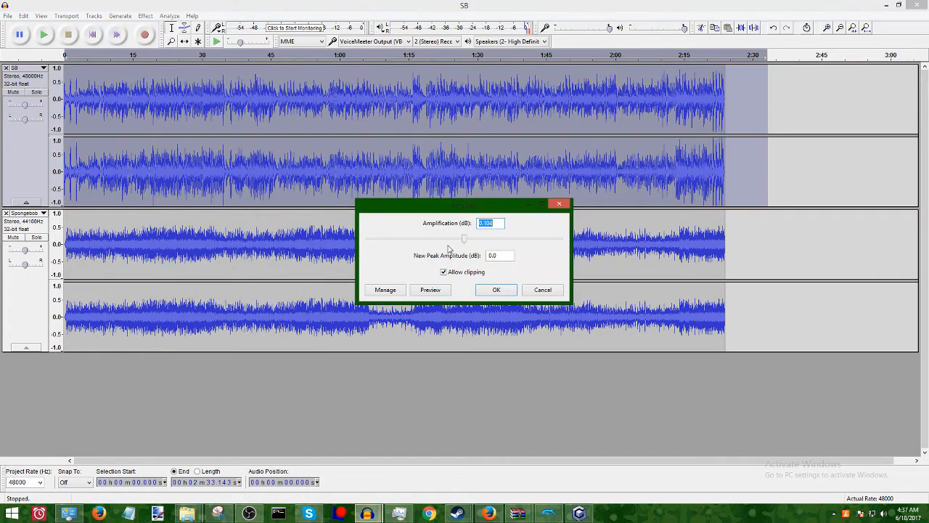
left_click_drag(465, 245, 368, 244)
left_click(481, 291)
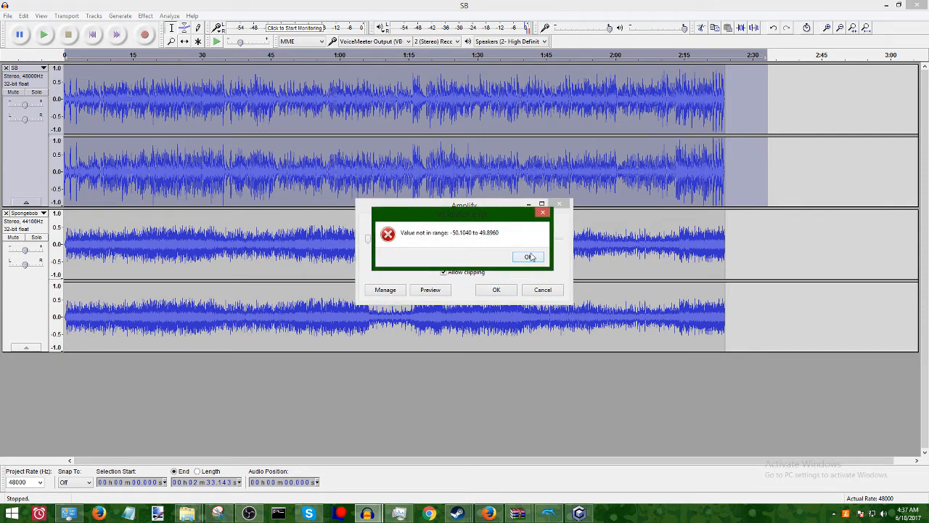
left_click(529, 258)
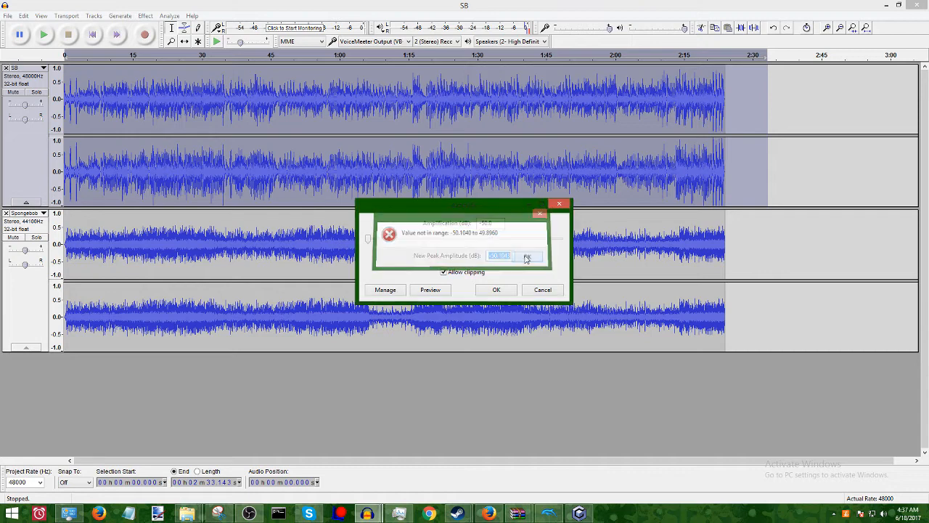
left_click(368, 241)
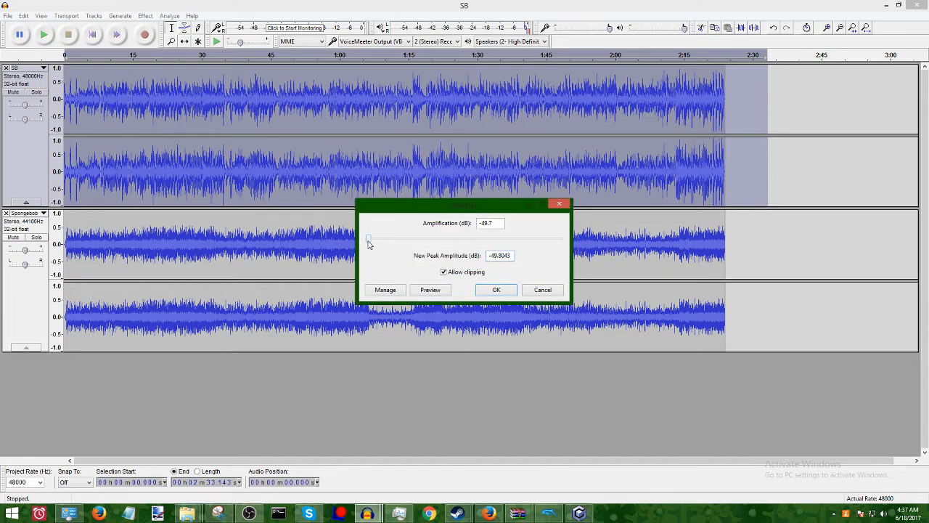
left_click(497, 290)
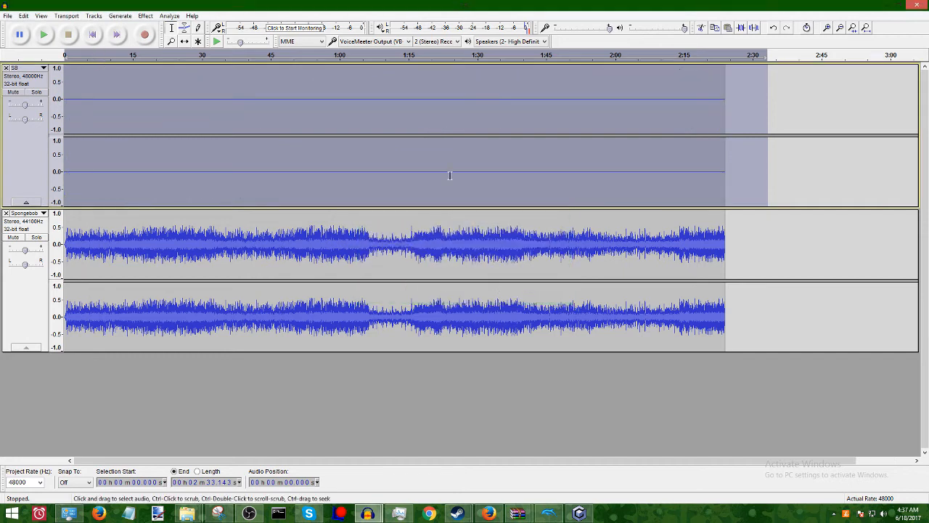
Clear the selection and briefly play both tracks from the start to check that only the imported music is heard.
left_click(783, 186)
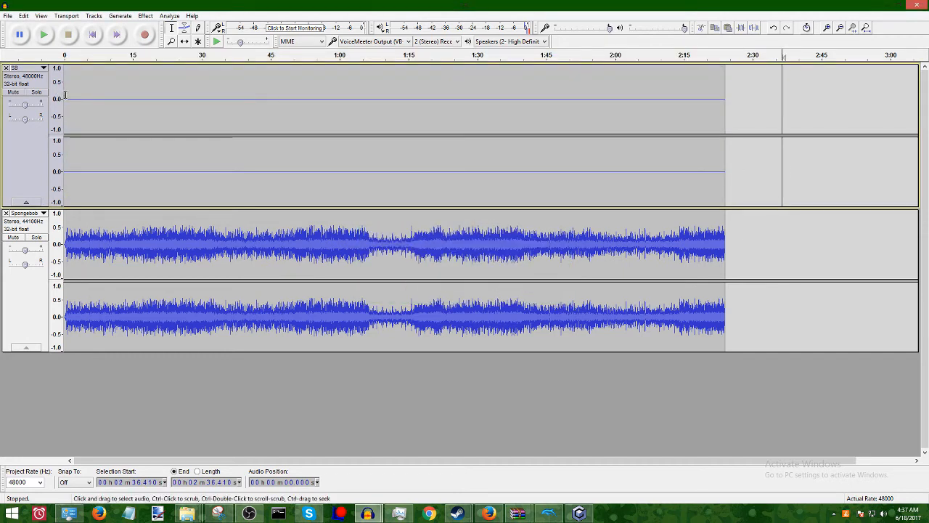
key("Home")
left_click(44, 35)
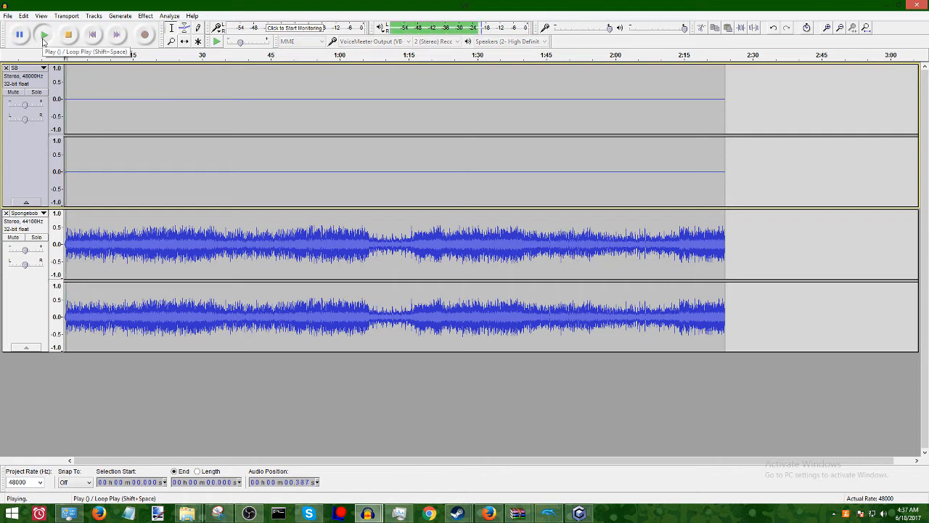
left_click(68, 37)
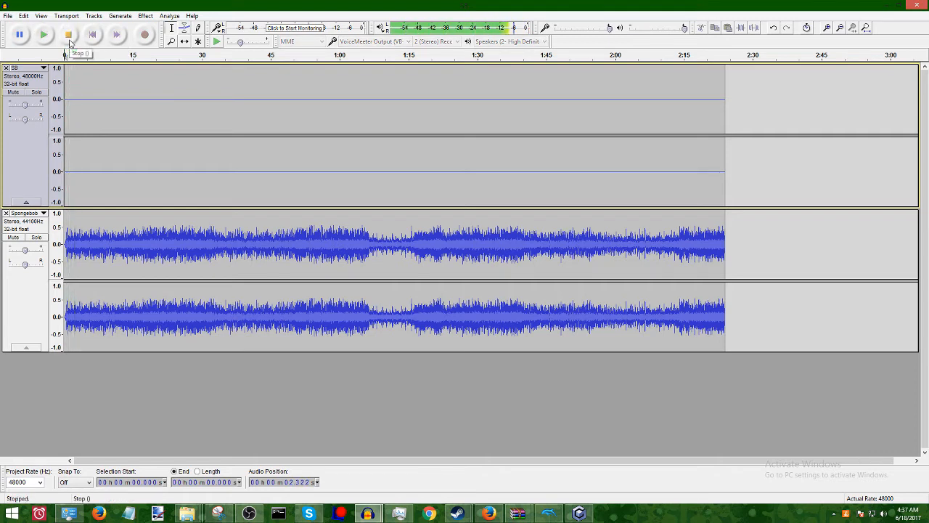
Start an audio export and target the existing SB.WAV in the nickelodeon_spongebob_squarepants_-_revenge_of_the_flying_dutchman folder.
left_click(8, 15)
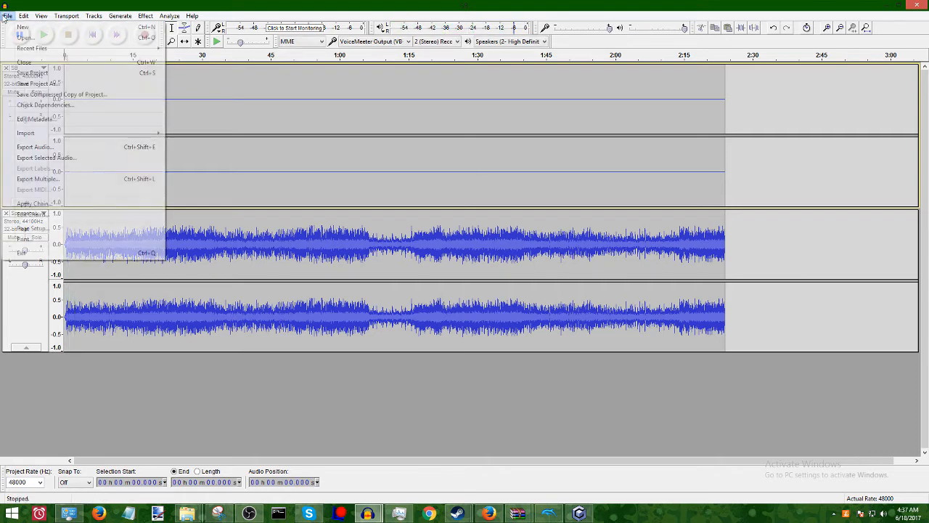
left_click(81, 146)
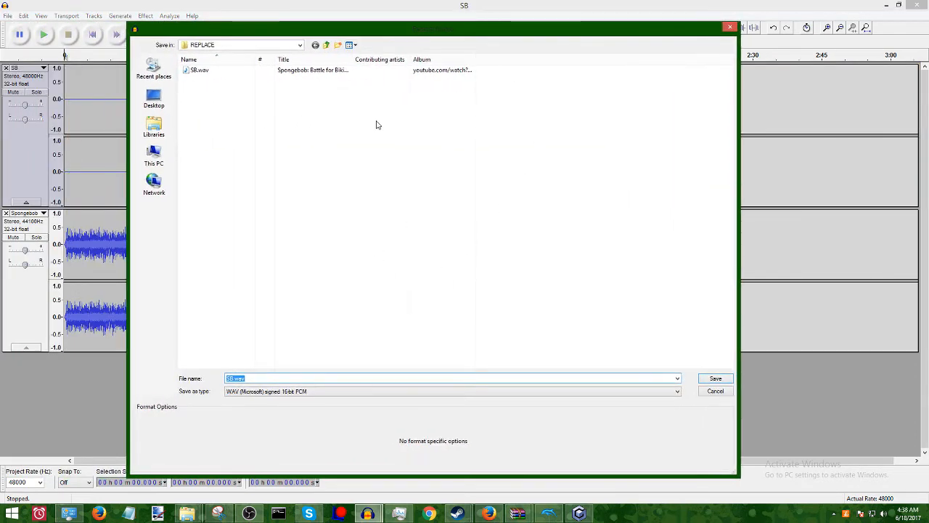
left_click(326, 45)
left_click(328, 45)
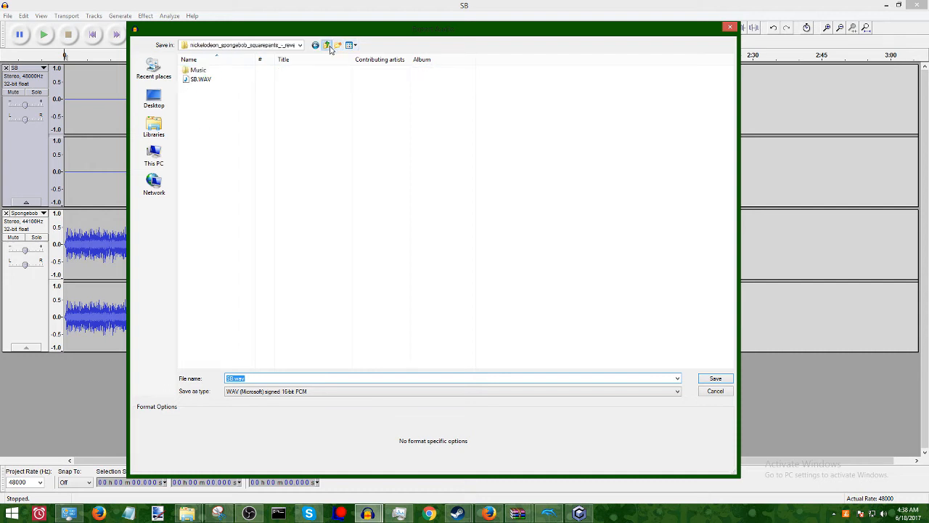
left_click(218, 80)
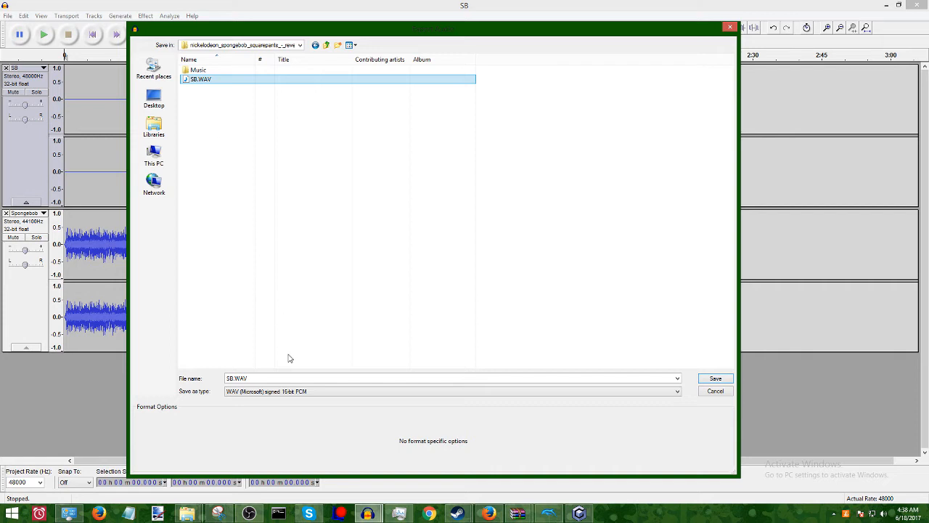
Export the mix as WAV (Microsoft) signed 16-bit PCM, overwriting SB.WAV and accepting the metadata tags as they are.
left_click(302, 392)
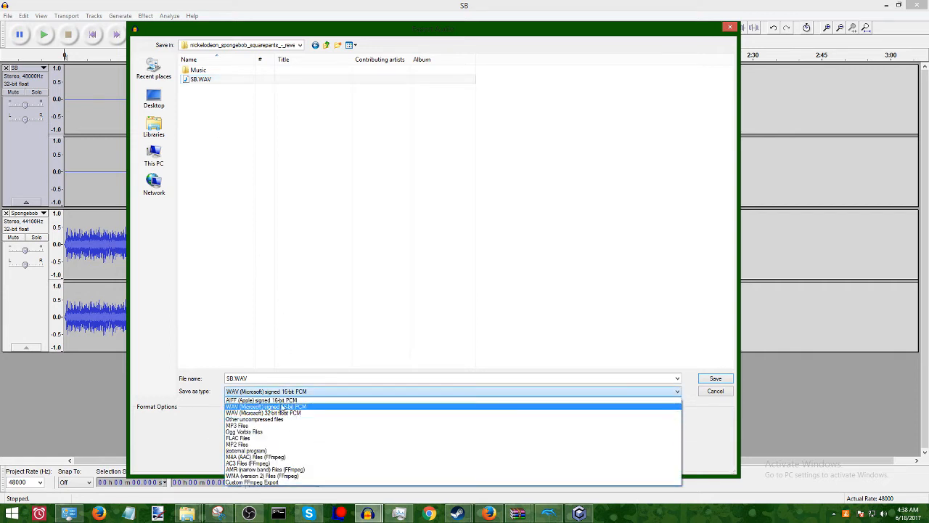
left_click(301, 413)
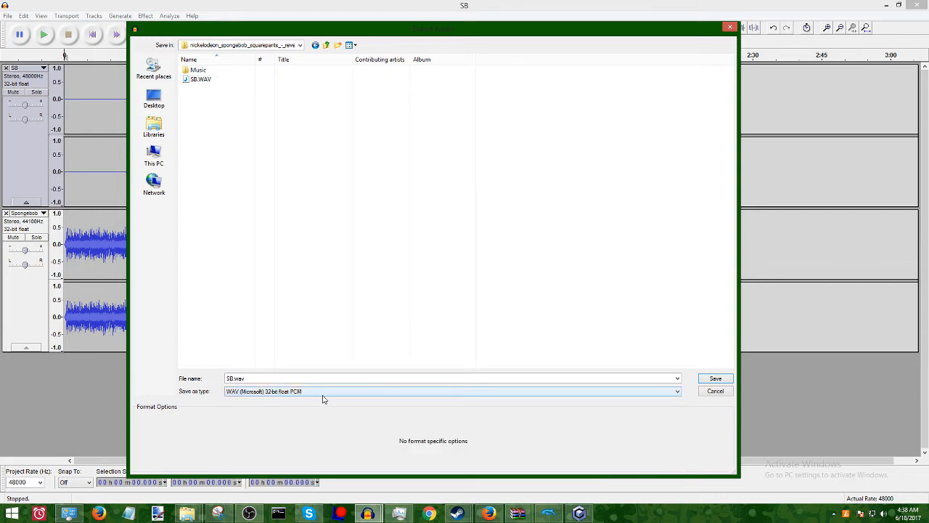
left_click(323, 397)
left_click(305, 407)
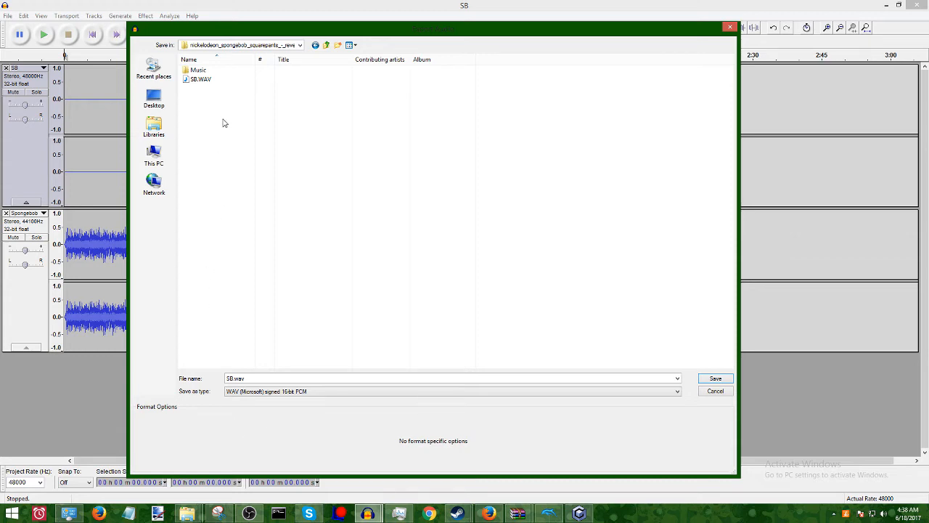
left_click(216, 82)
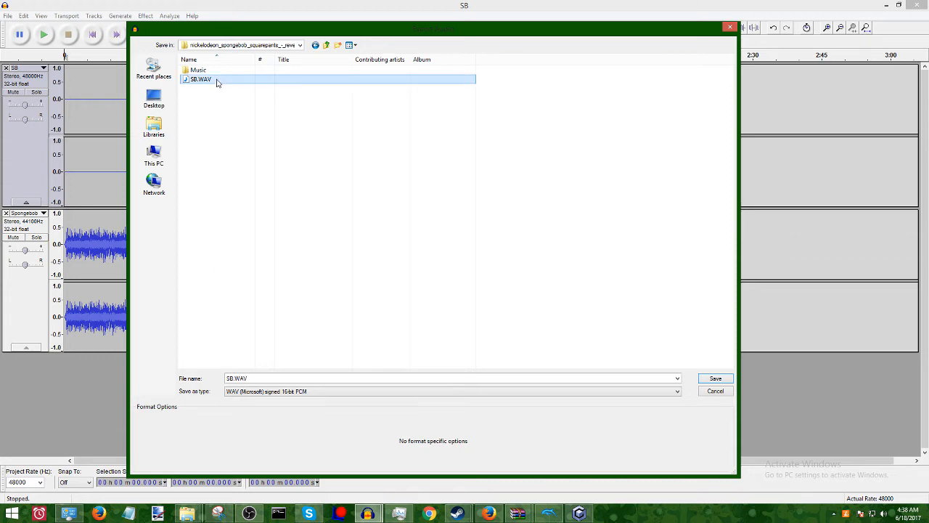
left_click(715, 378)
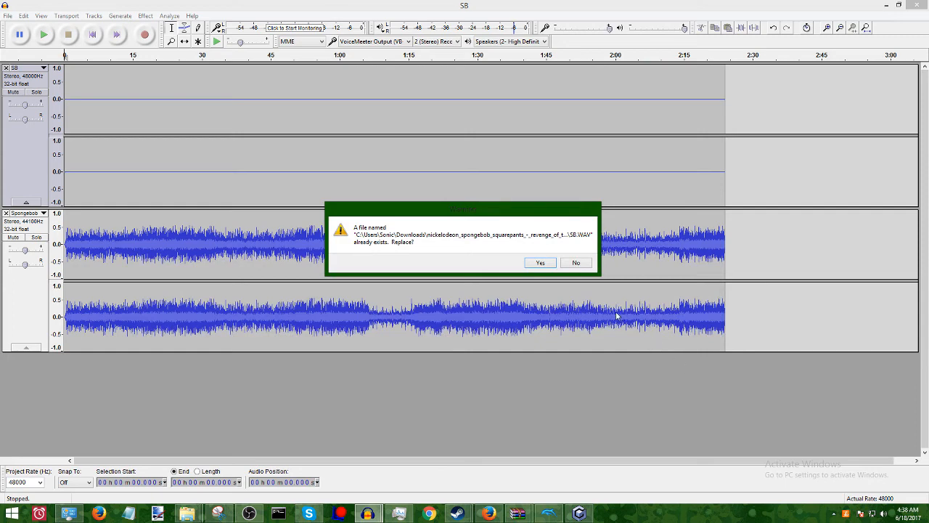
left_click(542, 263)
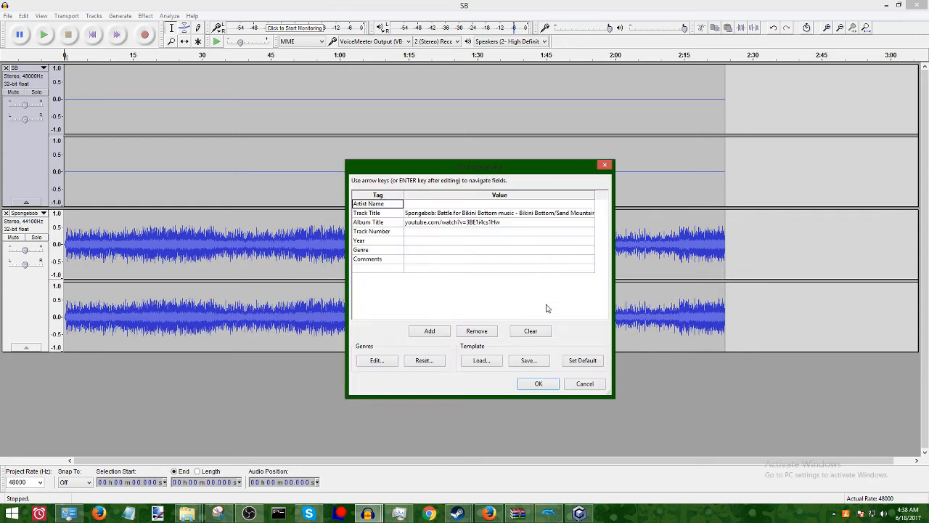
left_click(552, 386)
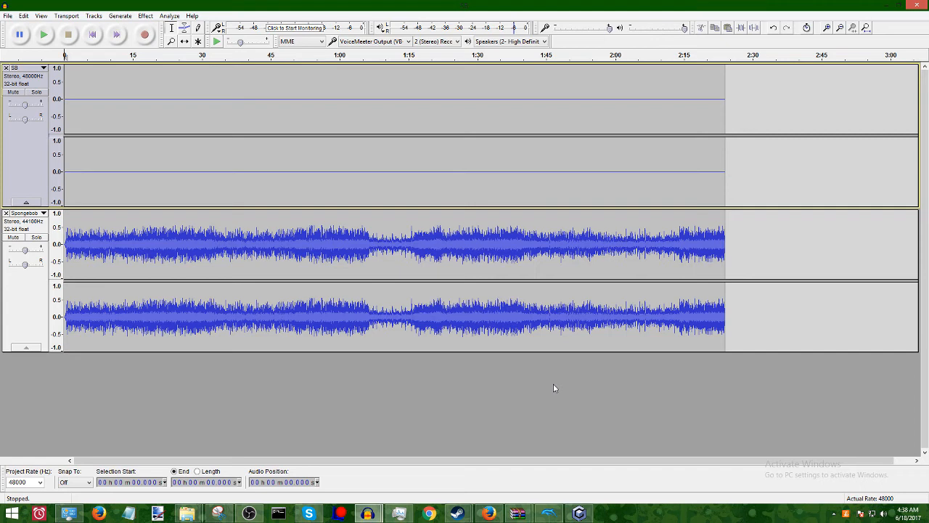
In GCRebuilder, replace SB.WAV in the Music folder with the exported SB.WAV, then save the changes and close the program.
left_click(580, 513)
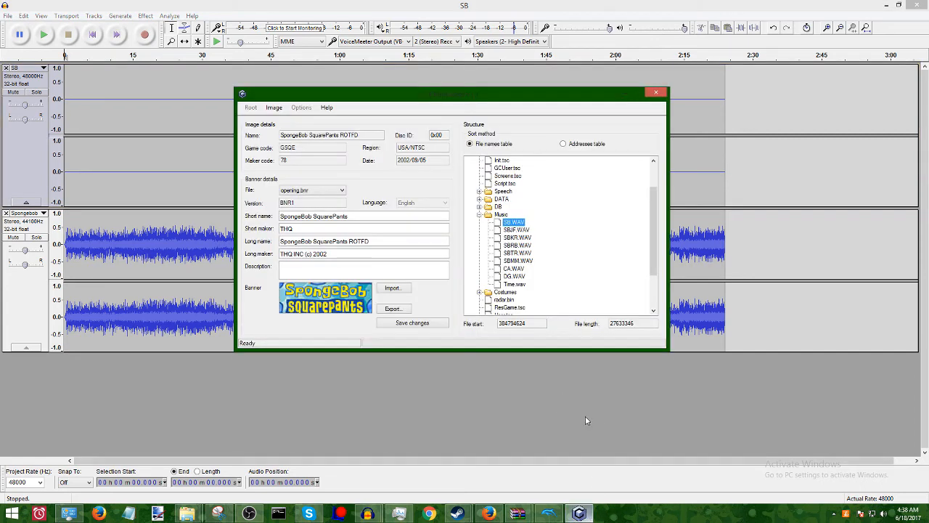
right_click(517, 223)
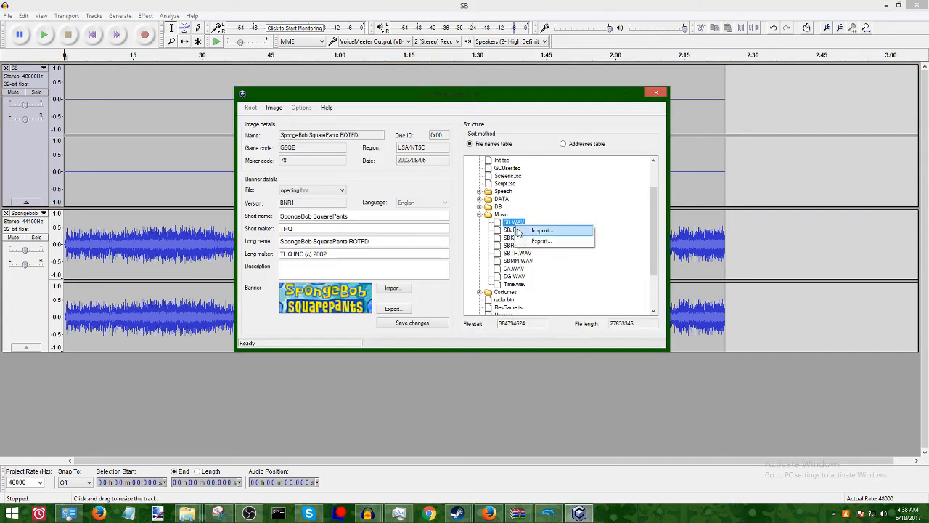
left_click(526, 229)
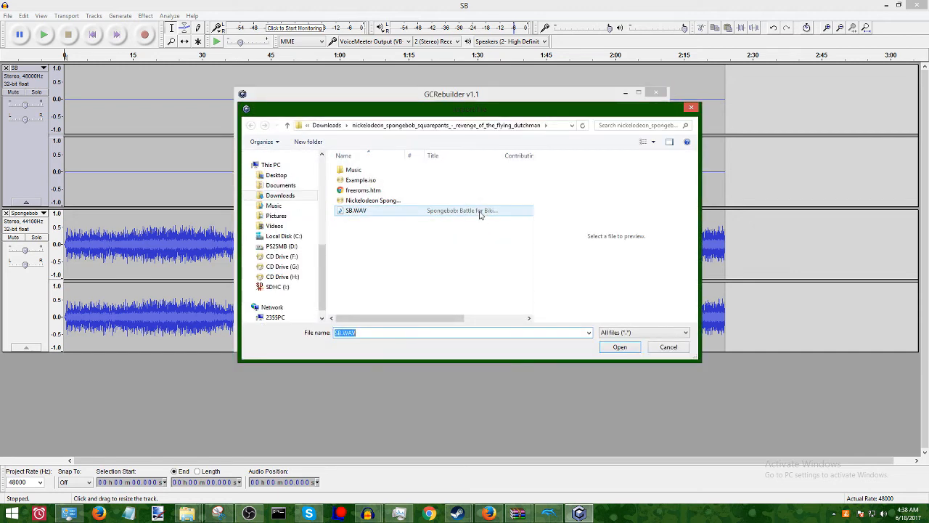
left_click(483, 211)
left_click(603, 347)
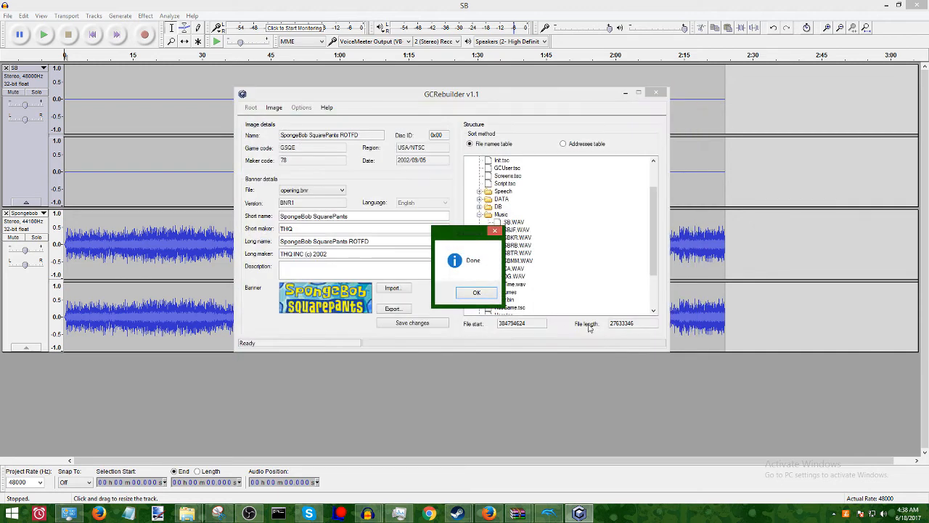
left_click(476, 293)
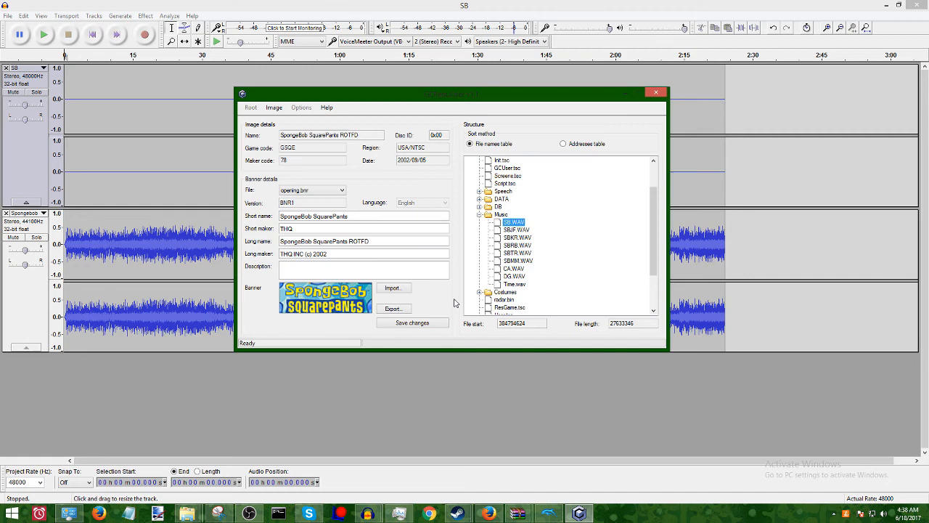
left_click(414, 323)
left_click(656, 93)
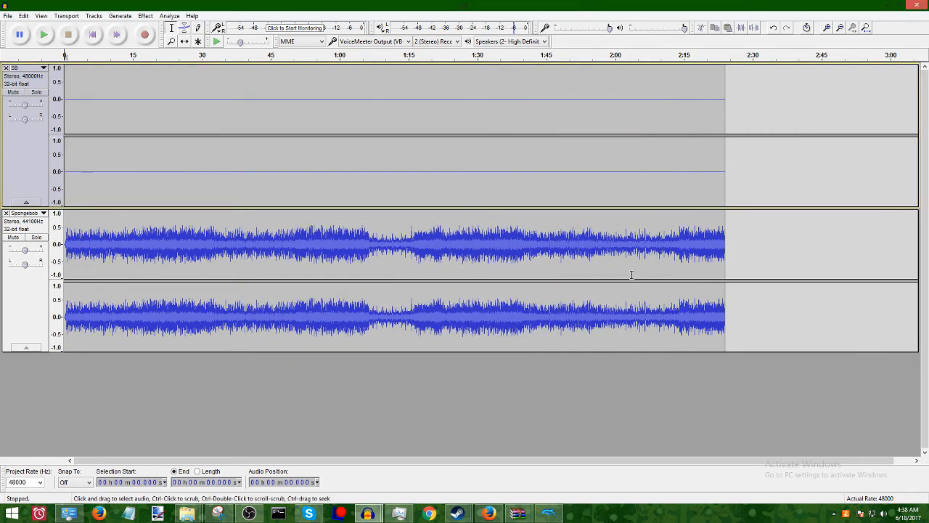
Switch to Dolphin and boot Example.iso from the game's download folder.
left_click(549, 513)
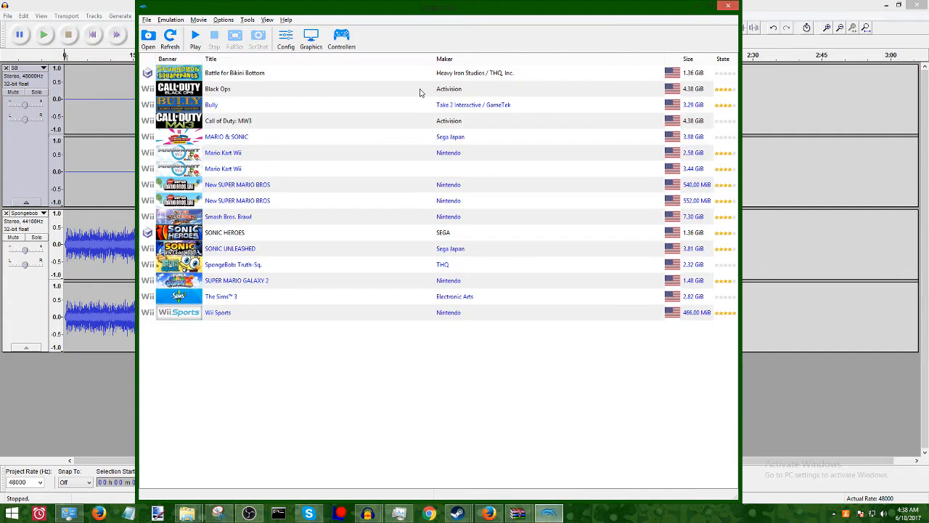
left_click(147, 20)
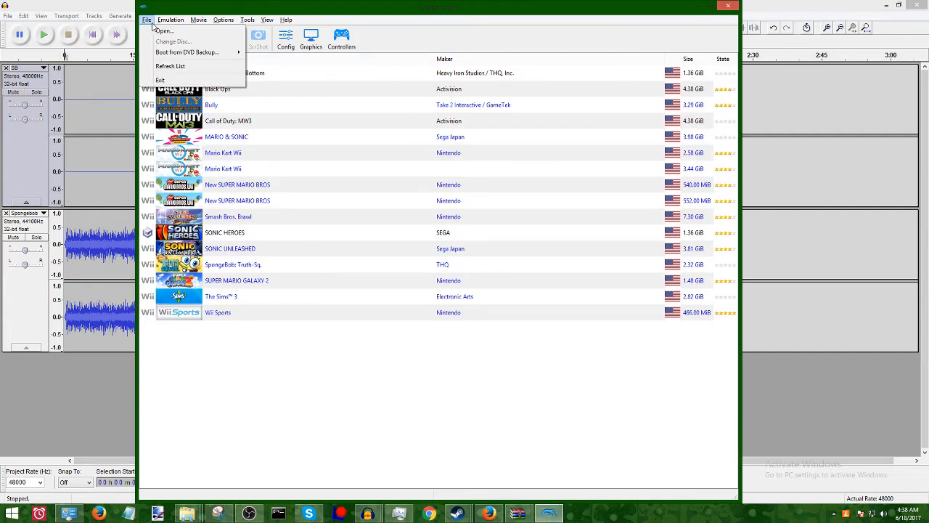
left_click(154, 32)
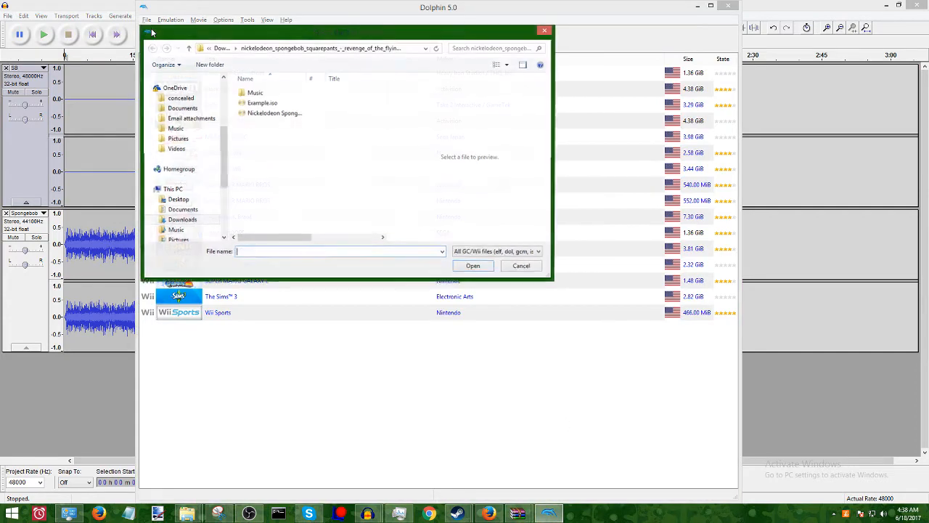
left_click(272, 106)
left_click(485, 267)
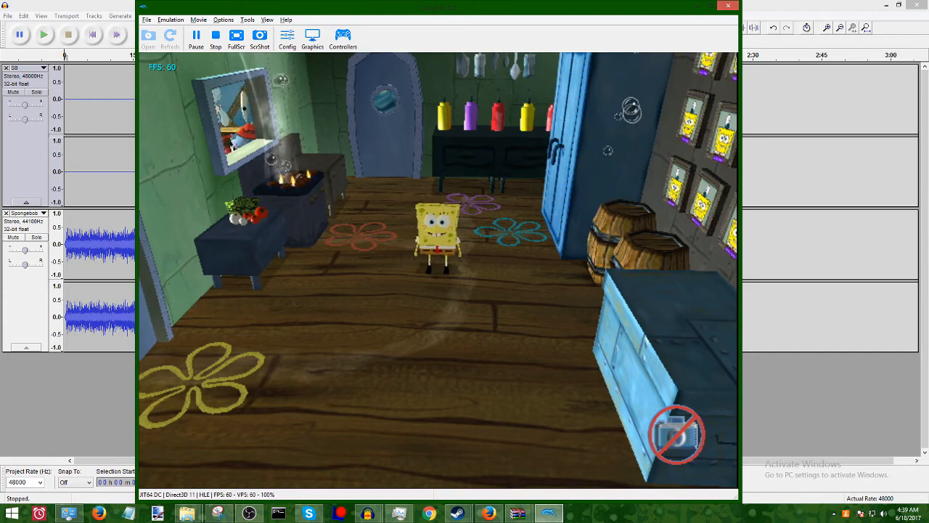
Walk SpongeBob around the kitchen in the running game to check the replaced background music.
key("Down")
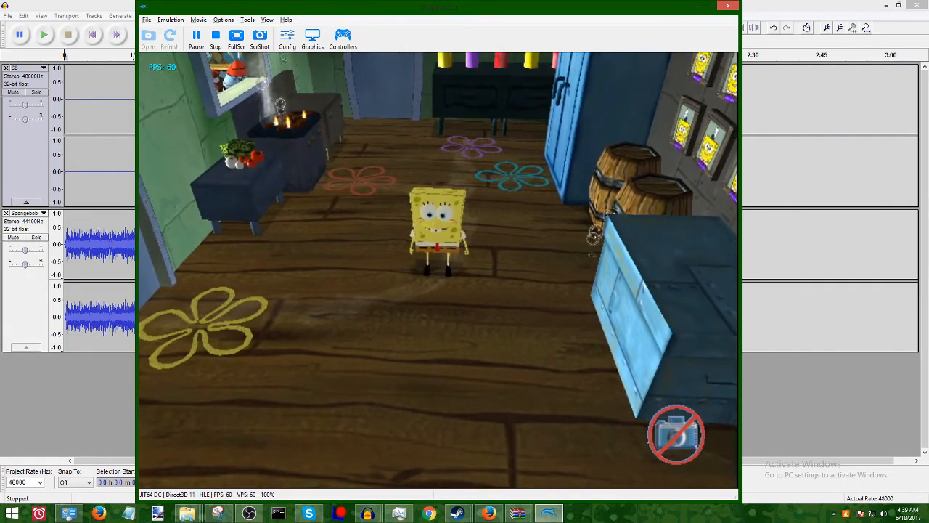
key("Up")
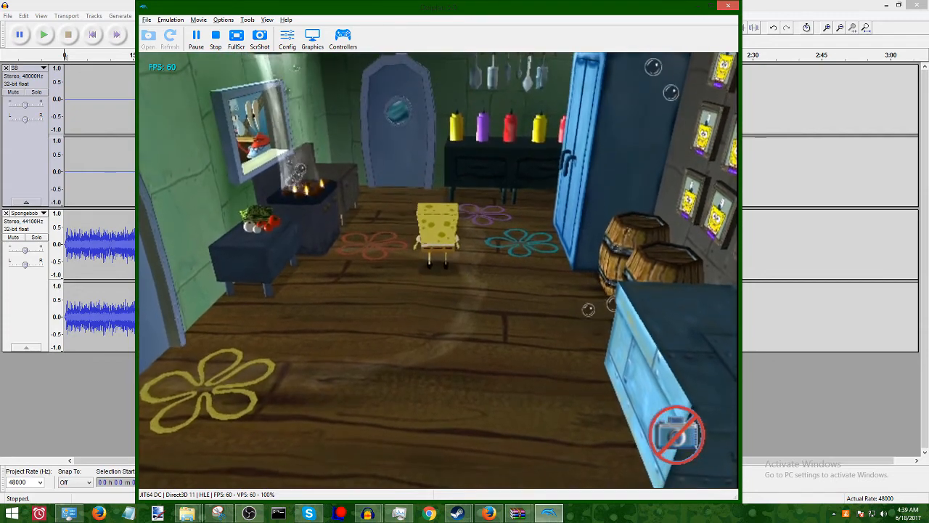
key("Right")
key("Left")
key("Right")
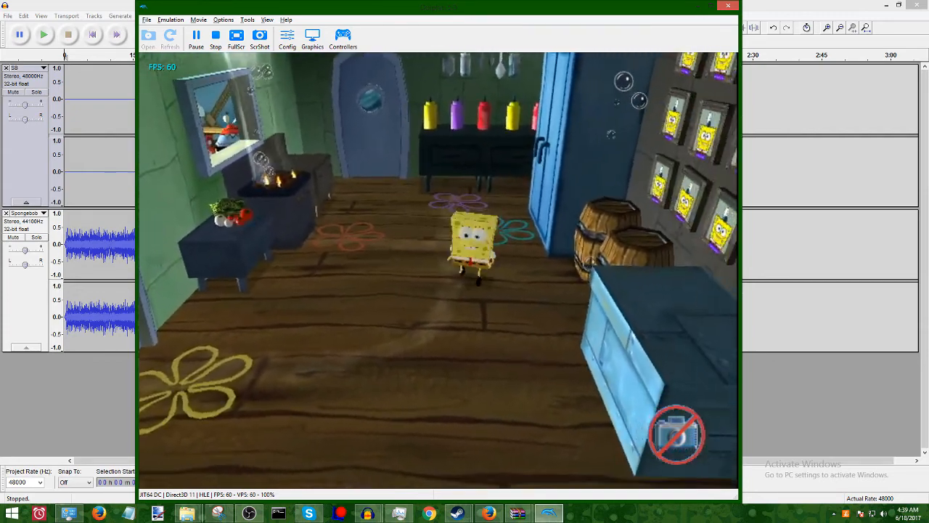
key("Up")
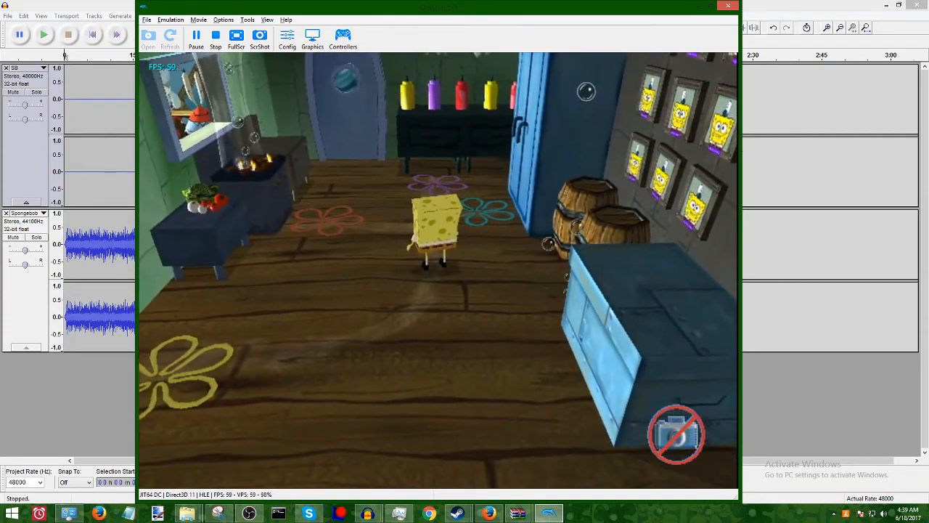
key("Right")
key("Left")
key("Right")
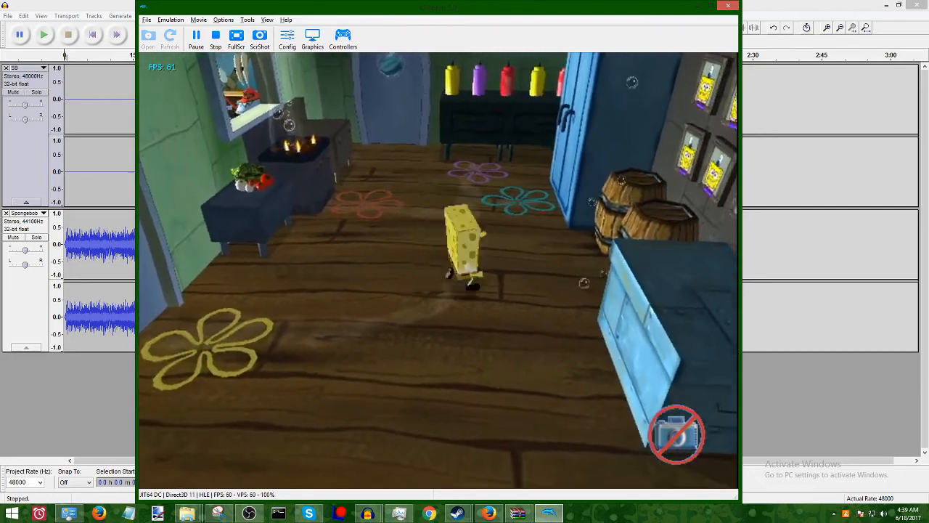
key("Left")
key("Down")
key("Up")
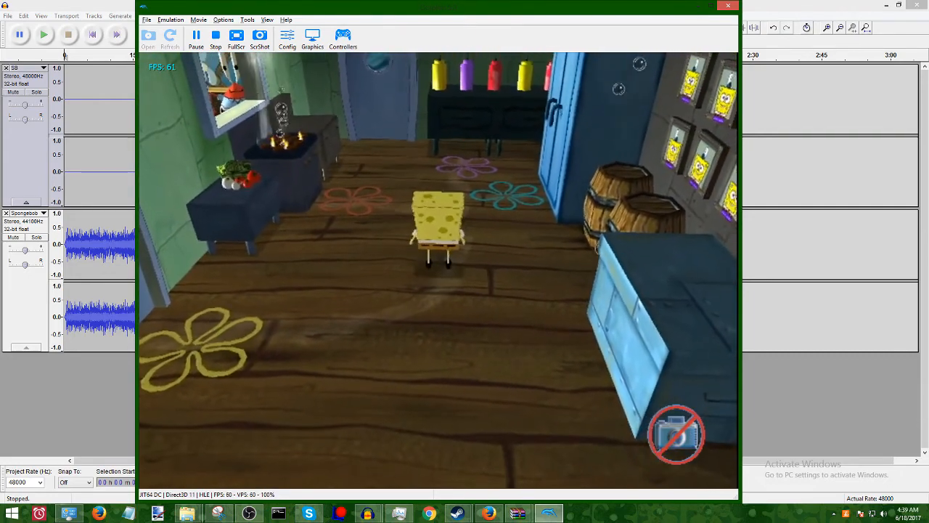
key("Down")
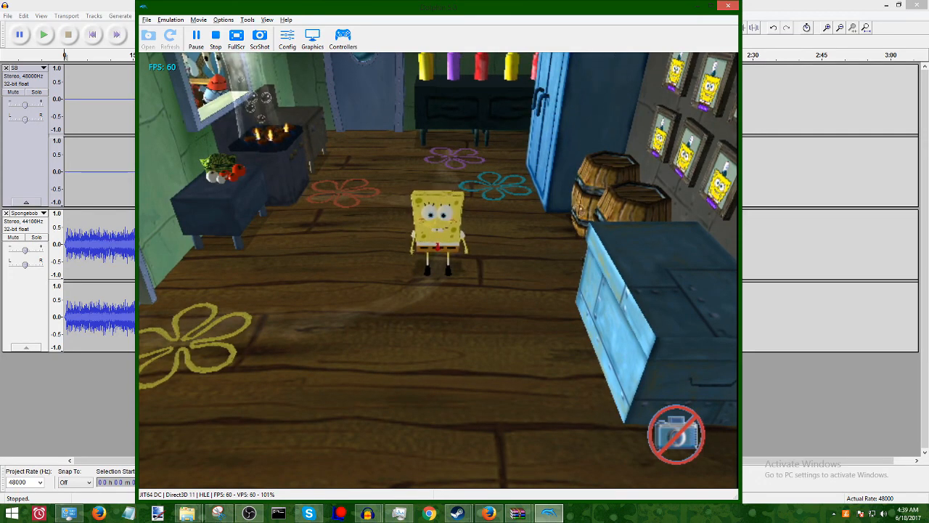
left_click(249, 513)
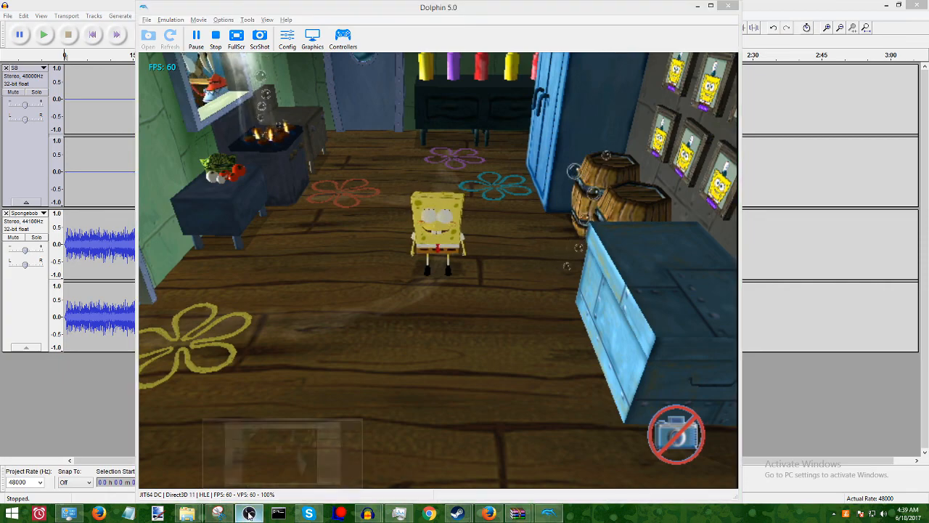